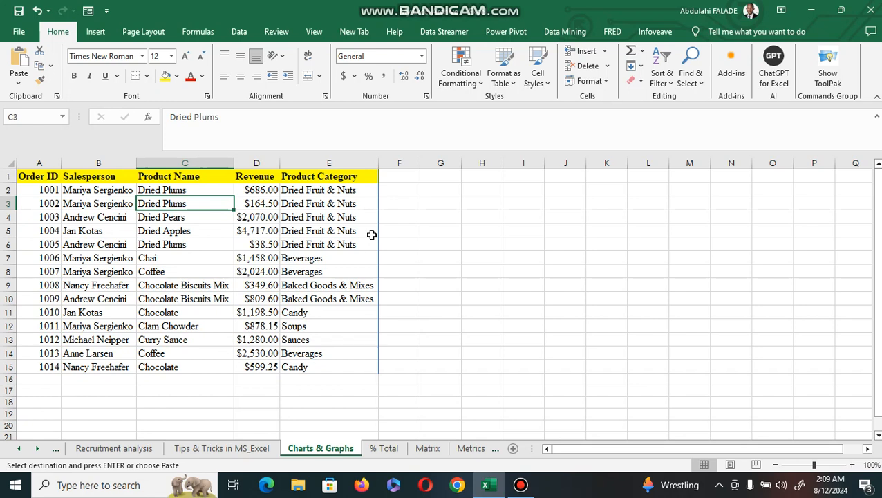
- Select the sales data in A1:E15, including the header row
left_click_drag(45, 177, 303, 365)
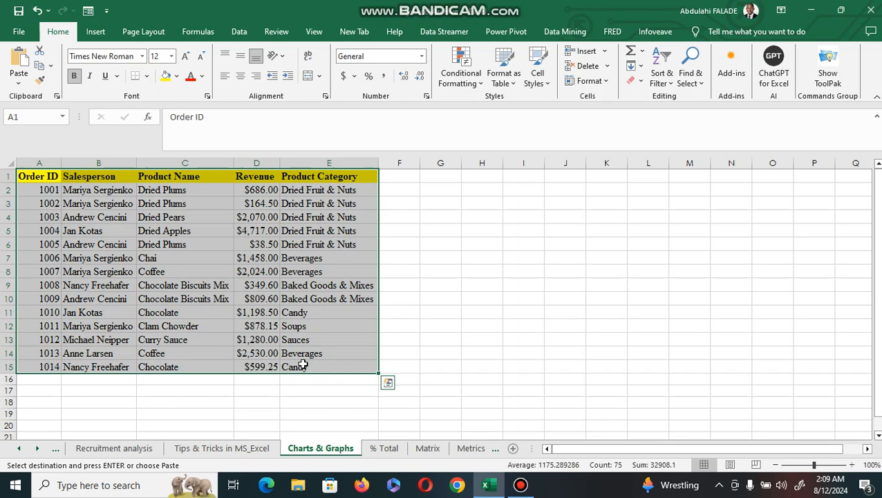
key("ctrl+t")
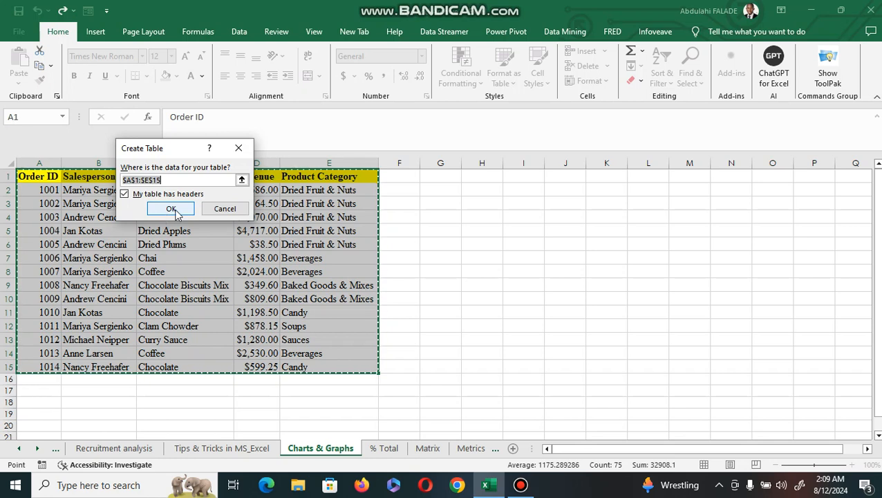
left_click(224, 208)
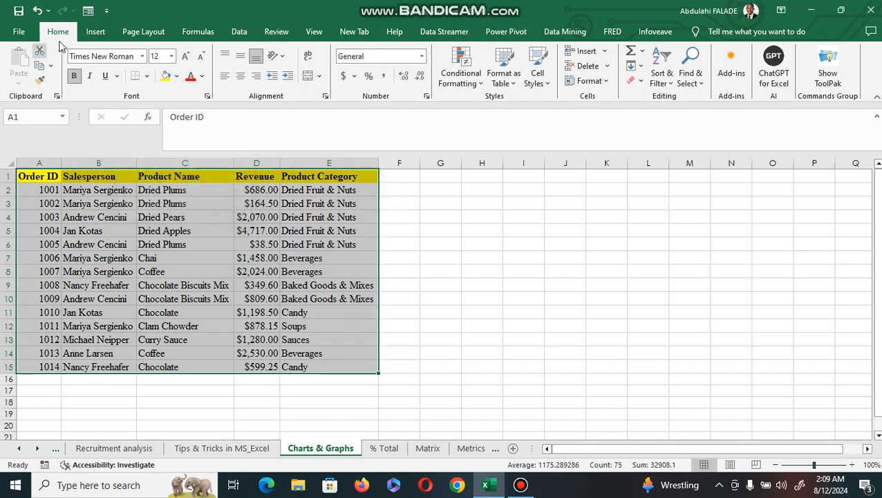
left_click(508, 83)
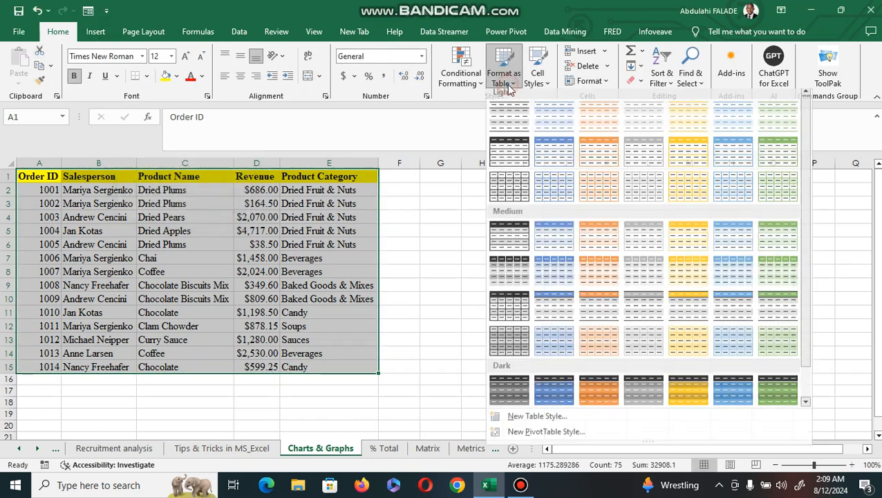
left_click(205, 243)
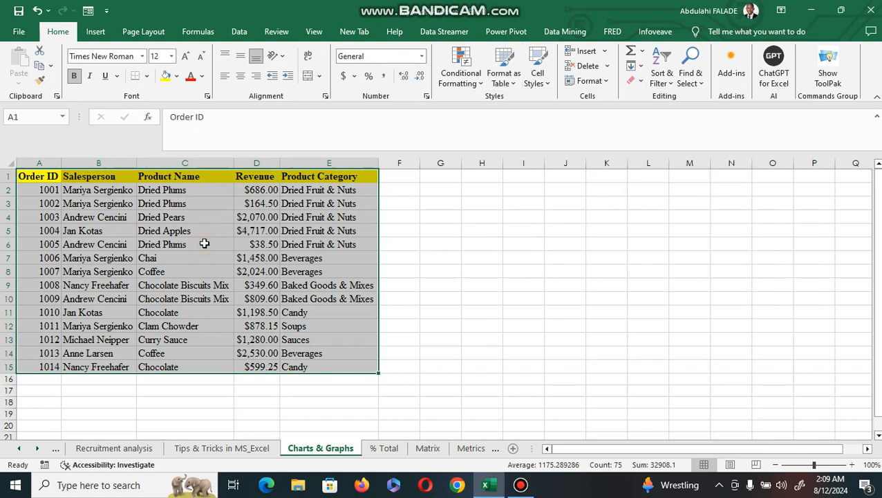
- Convert the selected range into a table with headers and apply the light yellow banded-row style
key("ctrl+t")
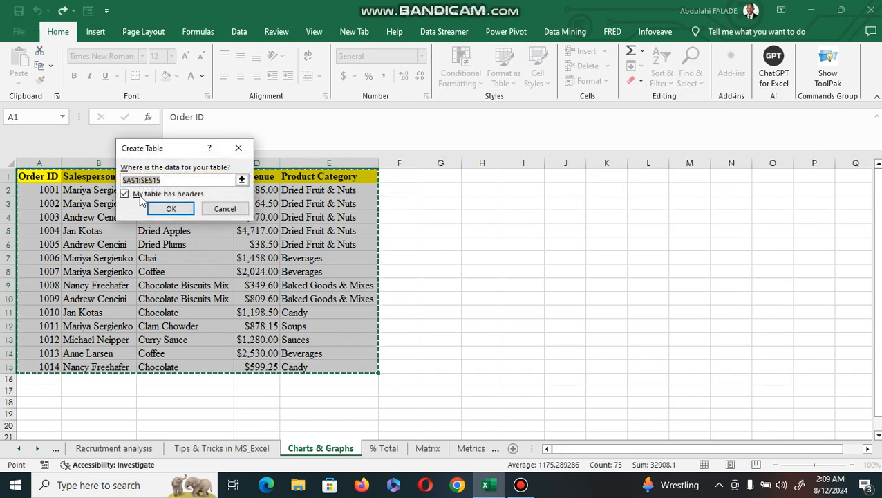
left_click(174, 210)
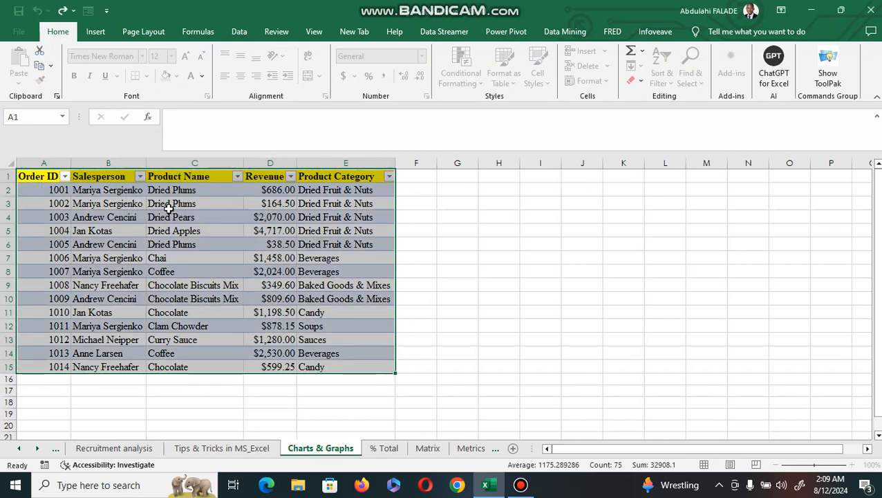
left_click(645, 65)
left_click(302, 271)
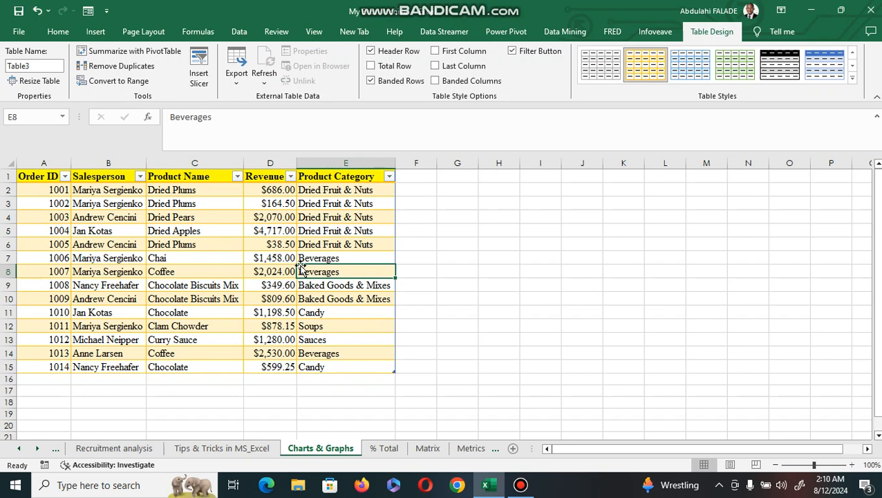
- Rename the table as Sales_Data
left_click(31, 64)
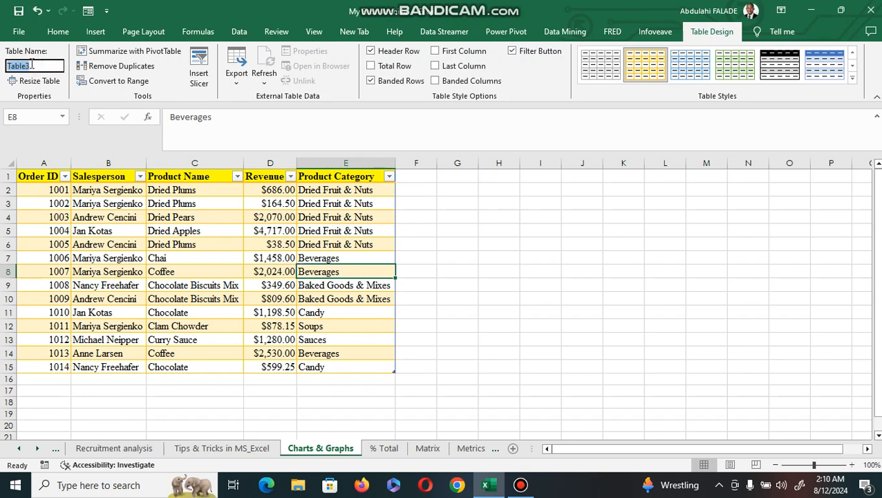
type("Sales_Data")
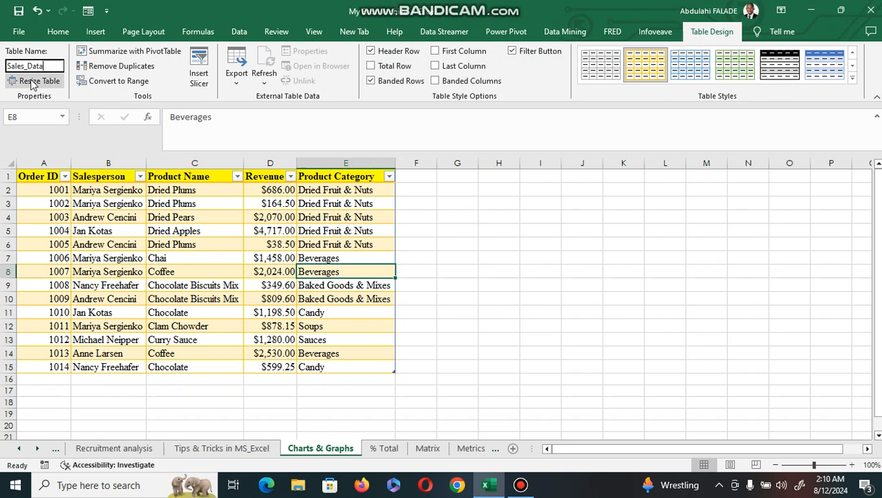
left_click(115, 194)
left_click(190, 258)
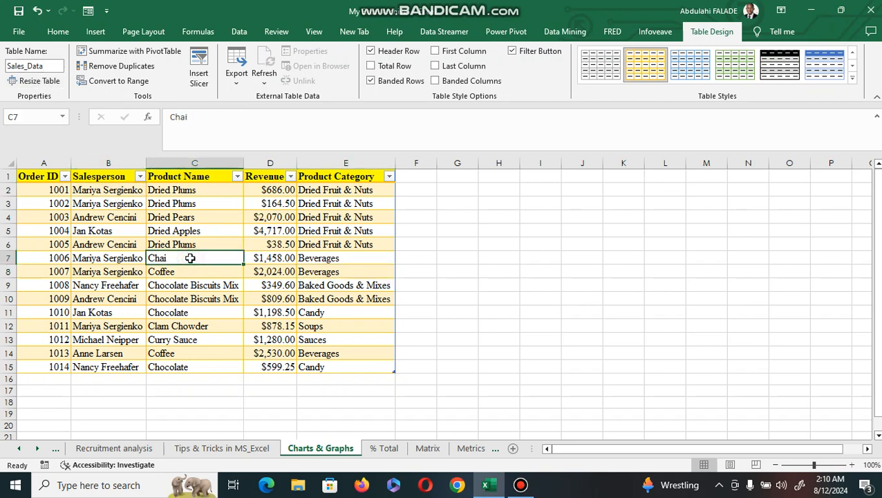
- Insert a PivotTable based on Sales_Data in the existing Charts & Graphs worksheet at cell G2
left_click(96, 33)
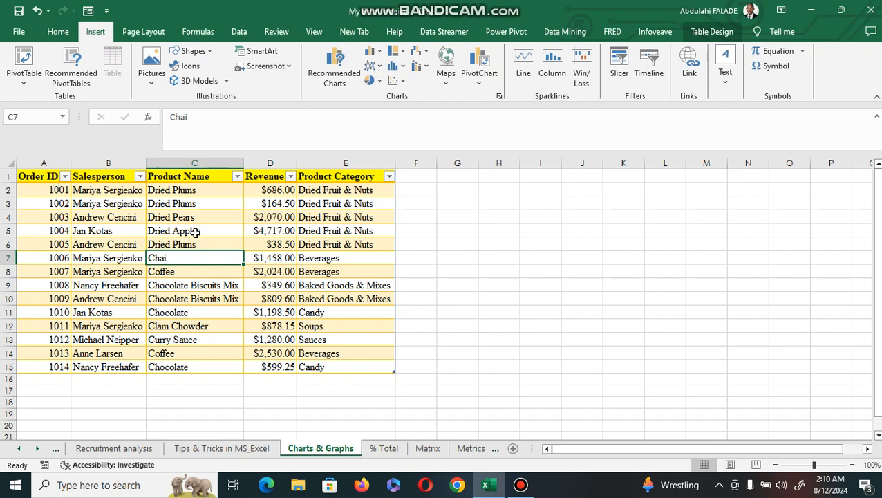
left_click(26, 81)
left_click(58, 98)
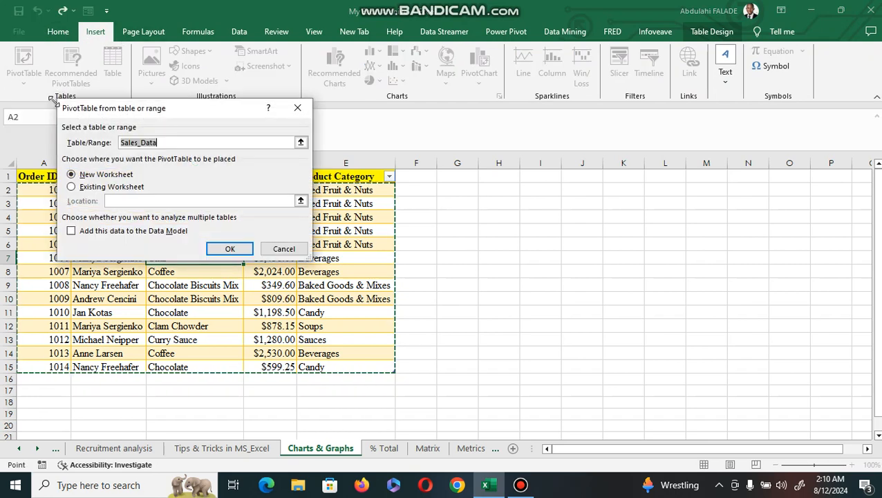
left_click(72, 187)
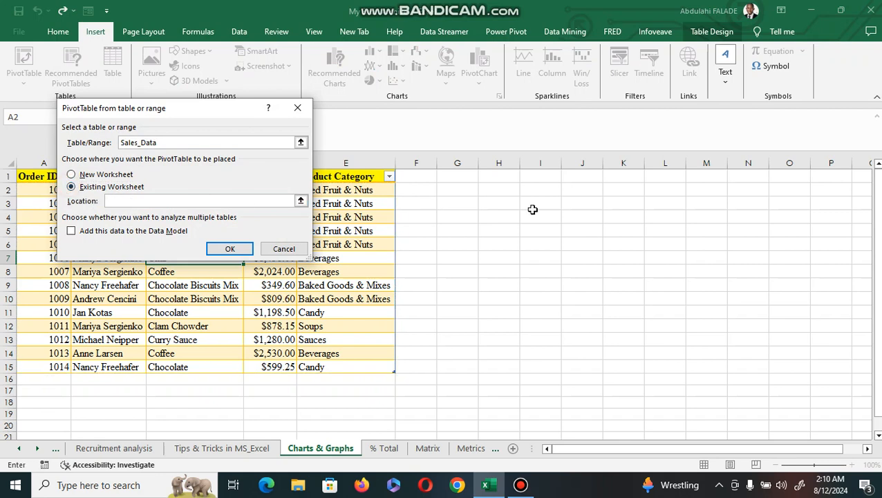
left_click(467, 190)
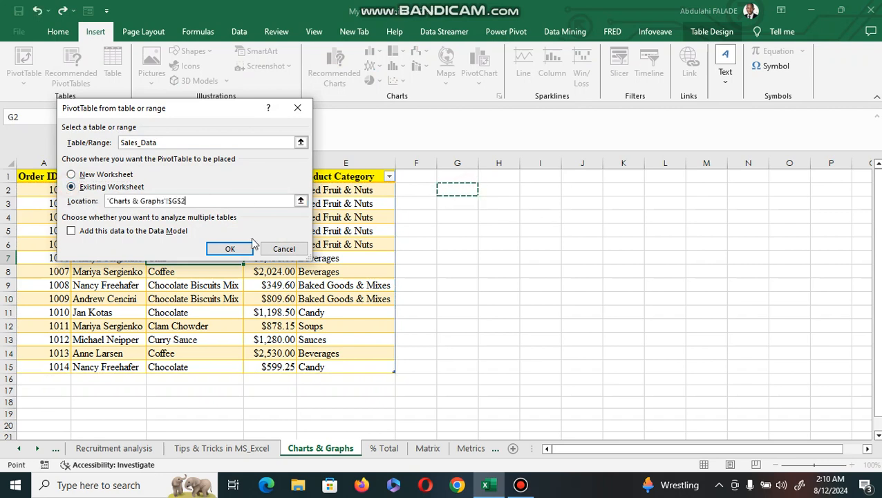
left_click(230, 249)
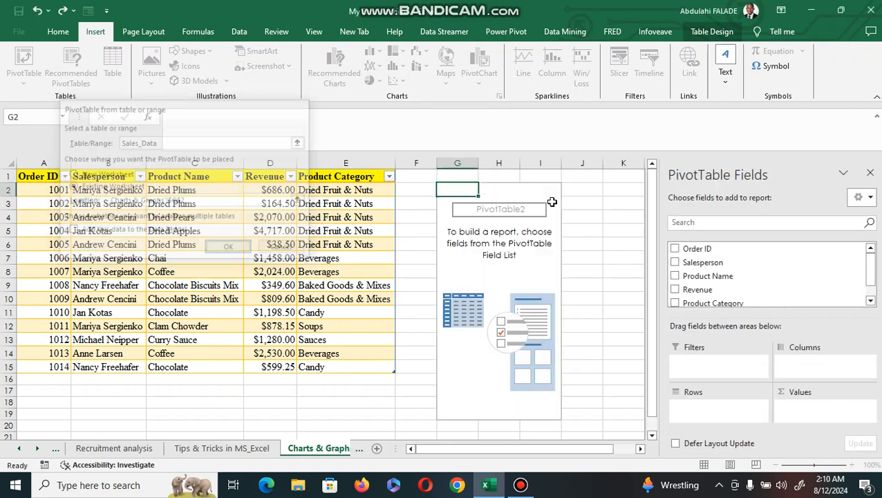
- Build the PivotTable with Product Name as rows and the sum of Revenue as values
left_click(640, 449)
left_click(640, 449)
left_click_drag(708, 276, 678, 411)
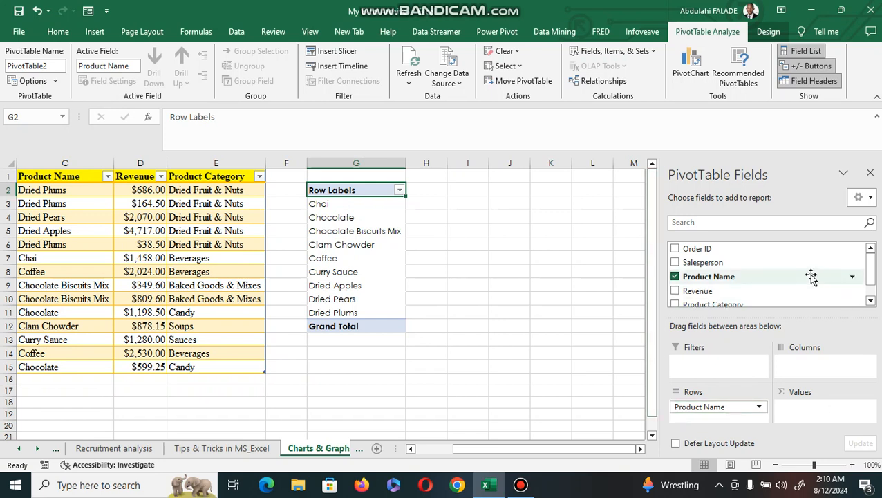
left_click_drag(766, 290, 802, 412)
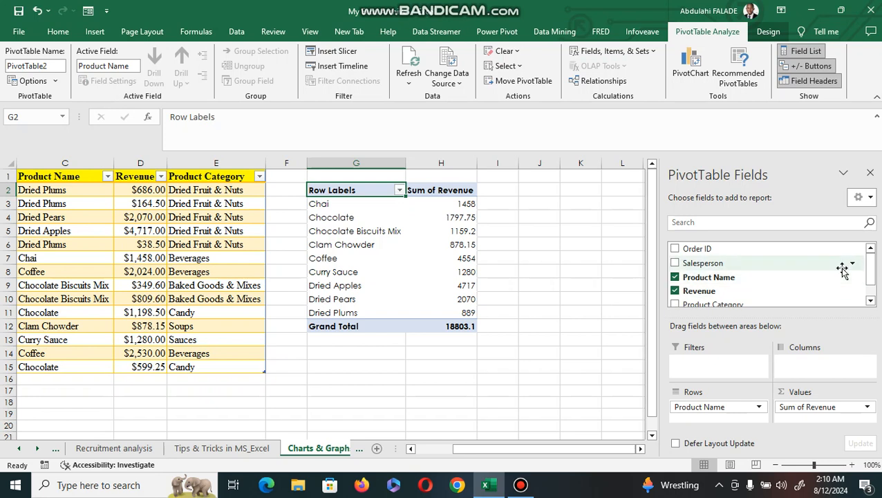
left_click(870, 300)
left_click(871, 301)
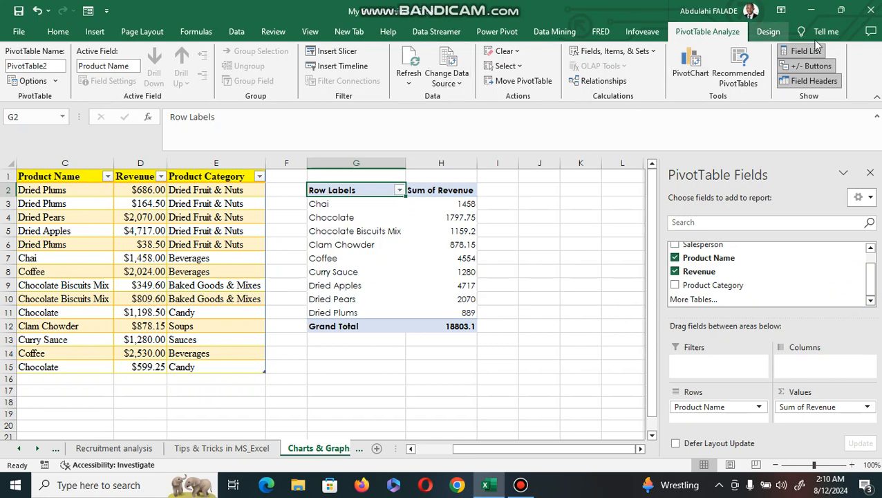
- Change the PivotTable's report layout to Tabular Form
left_click(768, 32)
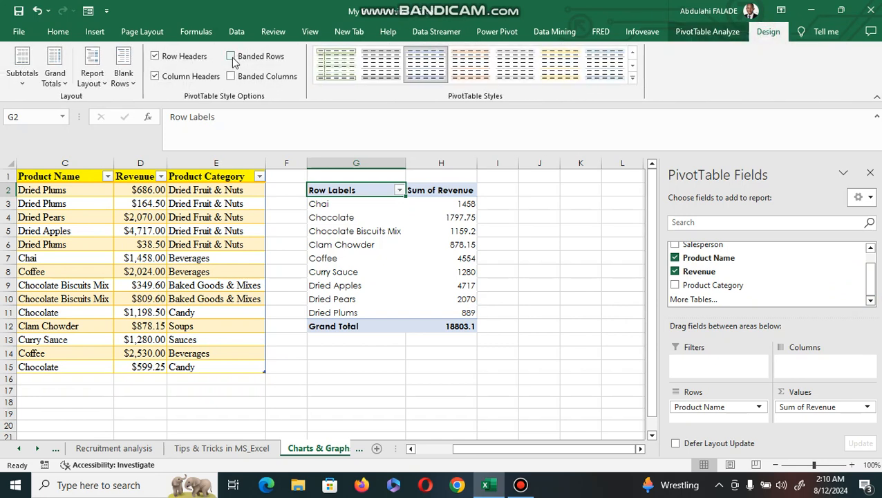
left_click(92, 78)
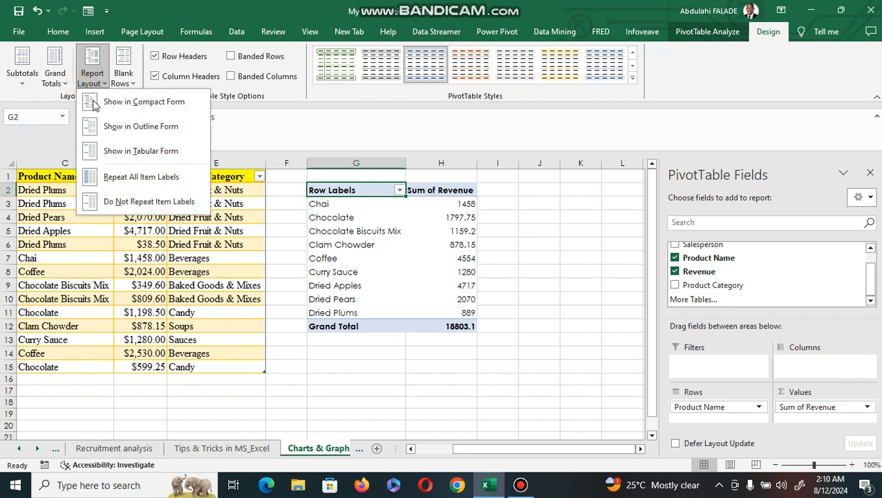
left_click(155, 151)
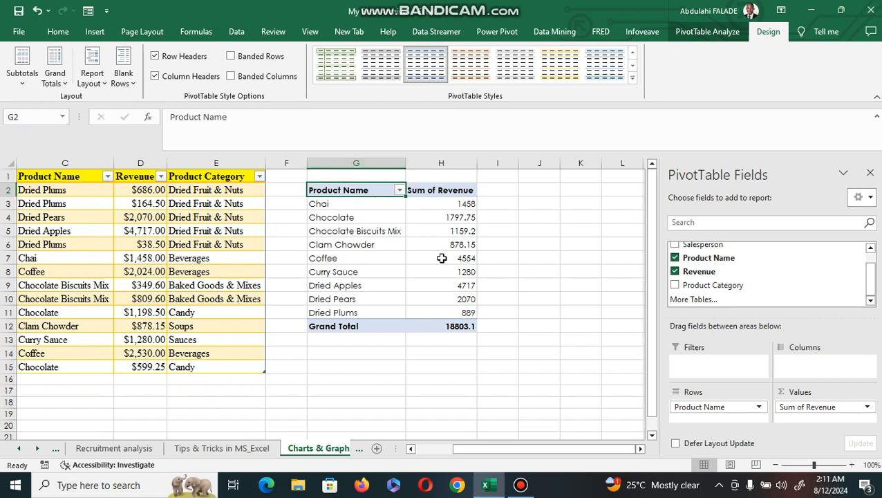
mouse_move(441, 258)
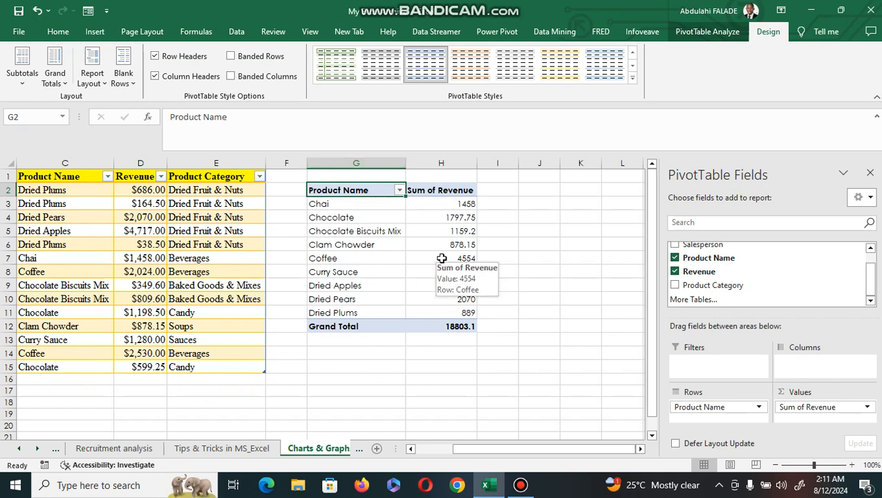
left_click(400, 191)
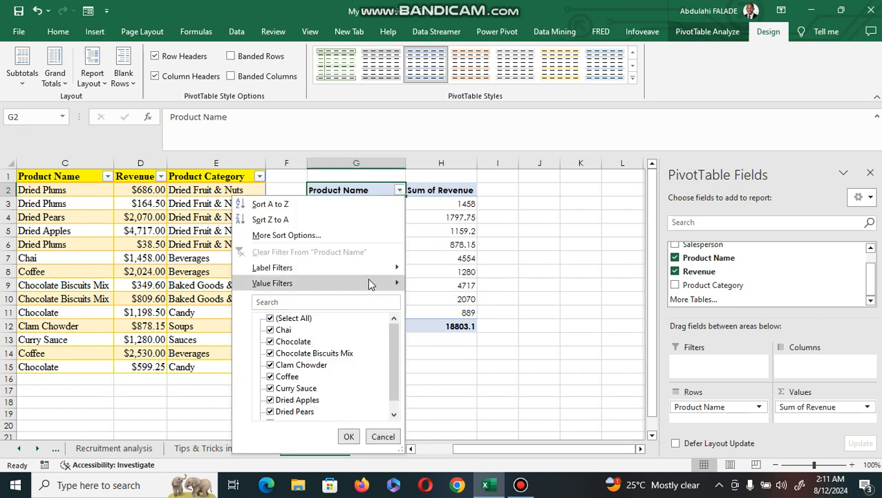
mouse_move(370, 284)
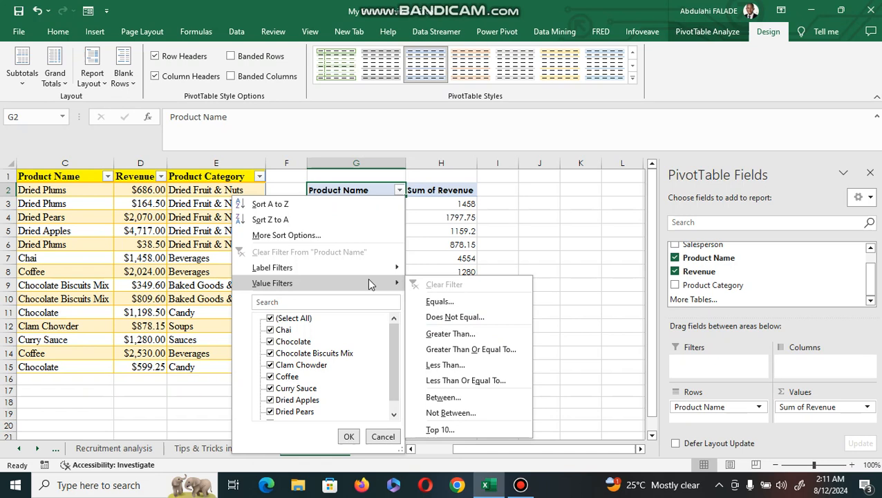
left_click(457, 237)
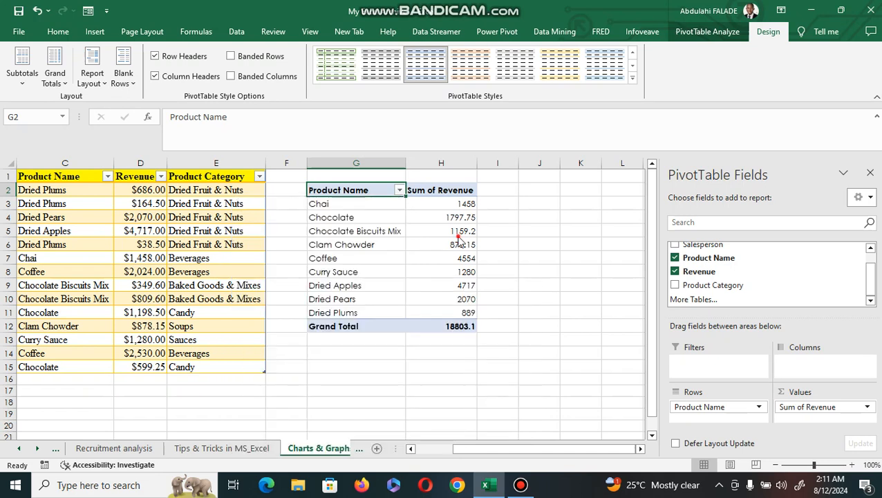
left_click(374, 251)
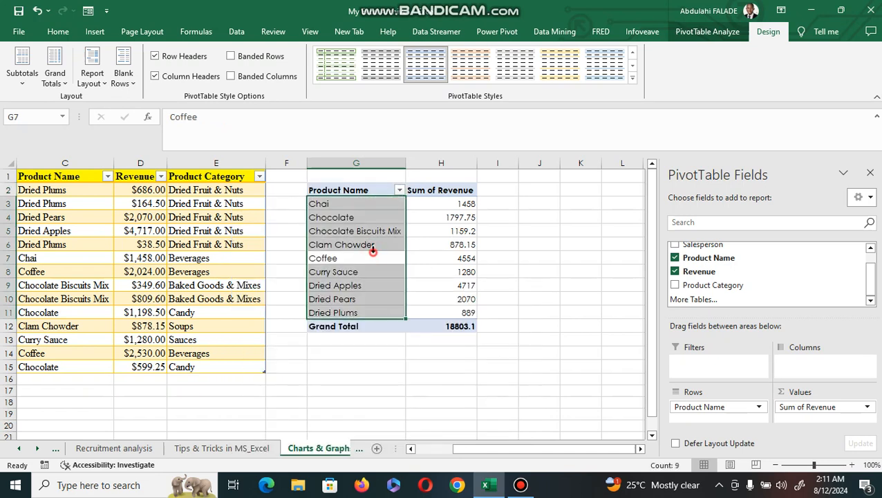
- Preview the chart types offered for the PivotTable, from Column and Line through Surface, and leave without inserting one
left_click(411, 227)
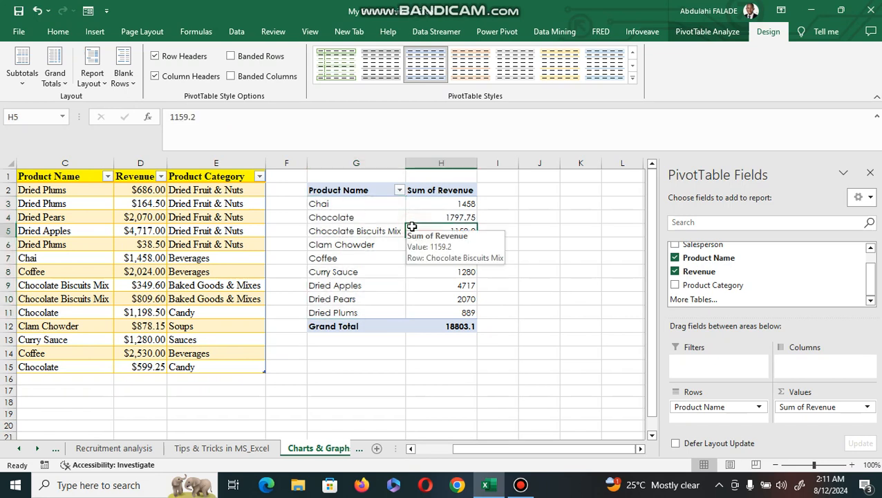
left_click(91, 34)
left_click(332, 79)
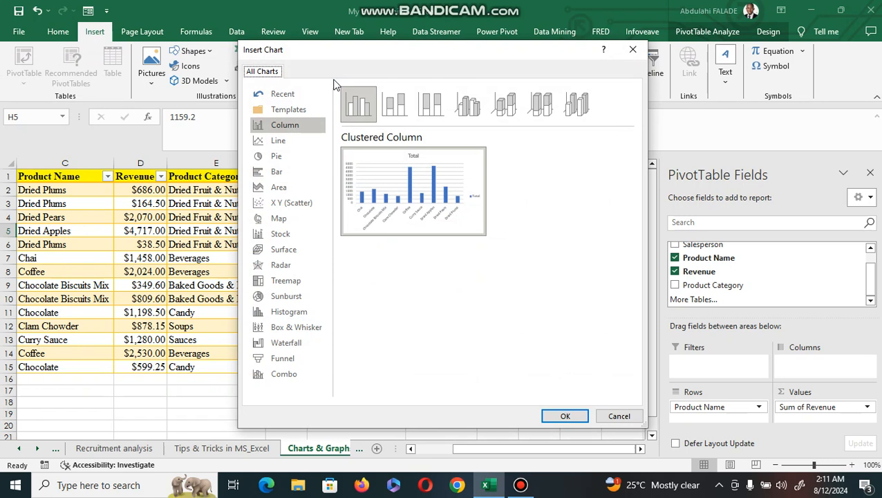
left_click(289, 112)
left_click(285, 125)
left_click(283, 141)
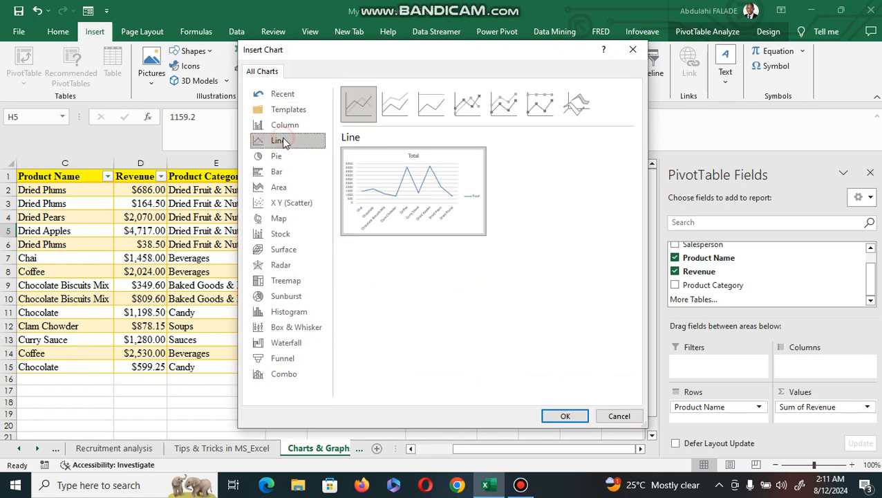
left_click(281, 156)
left_click(283, 172)
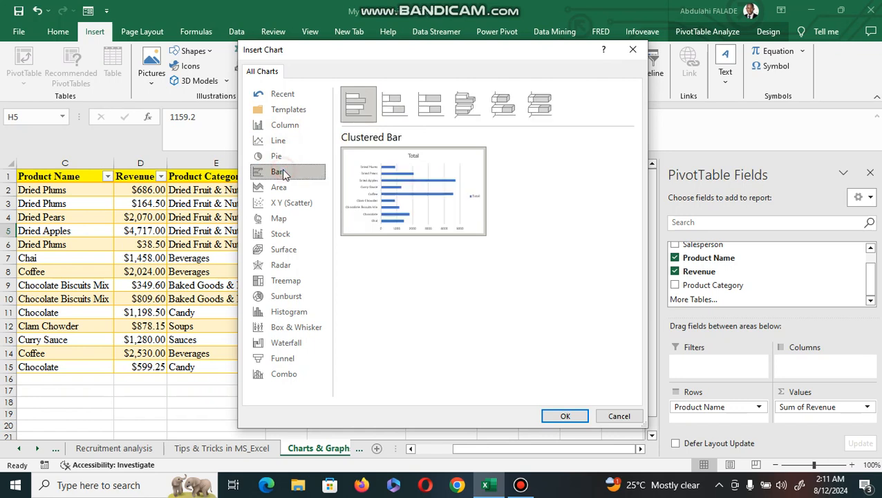
left_click(282, 187)
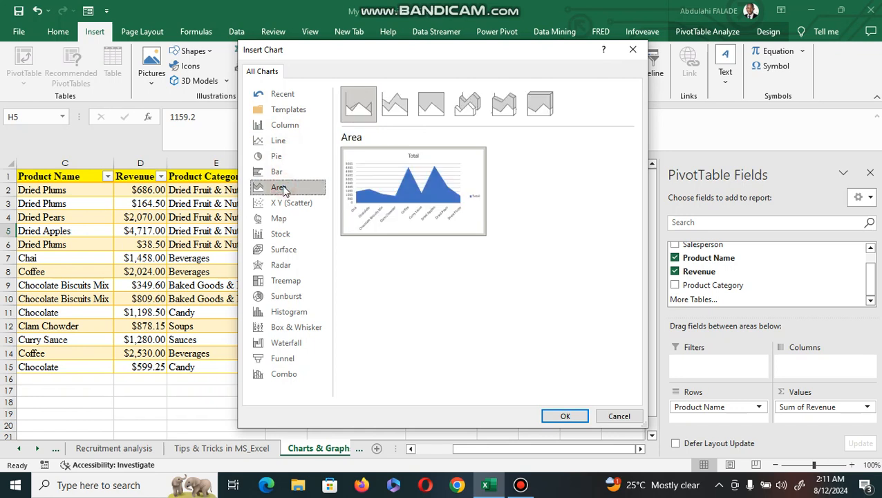
left_click(287, 205)
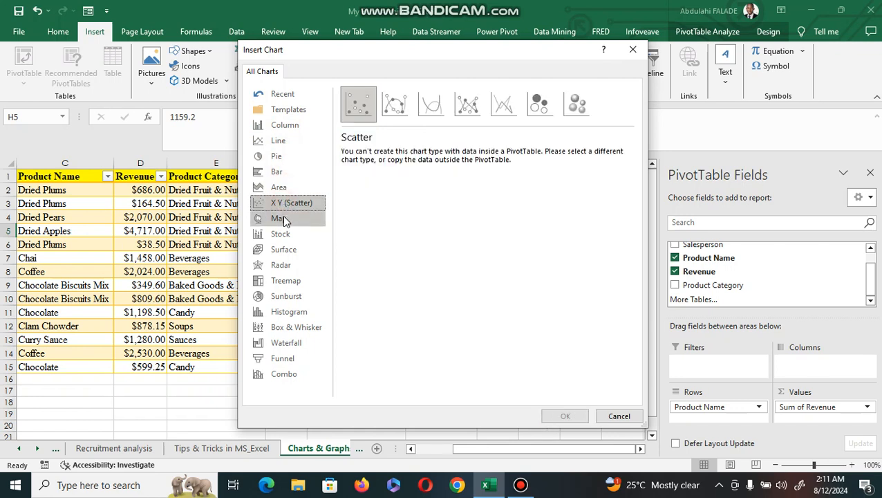
left_click(283, 219)
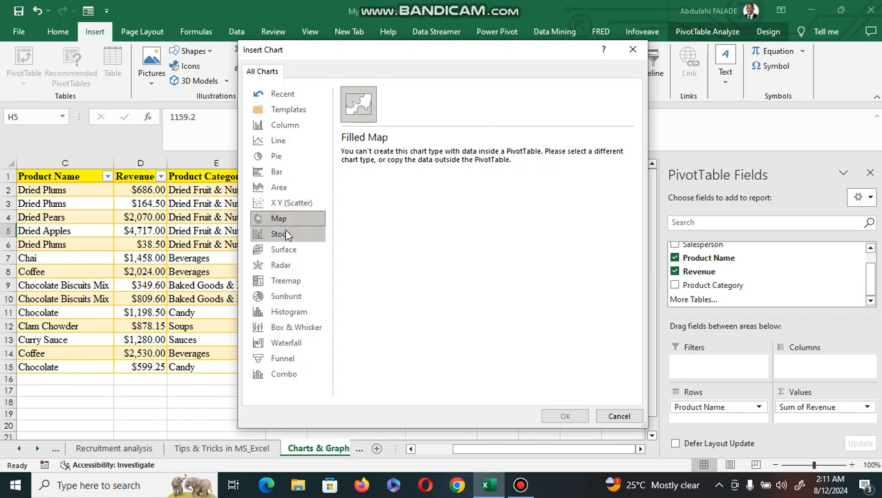
left_click(285, 233)
left_click(283, 249)
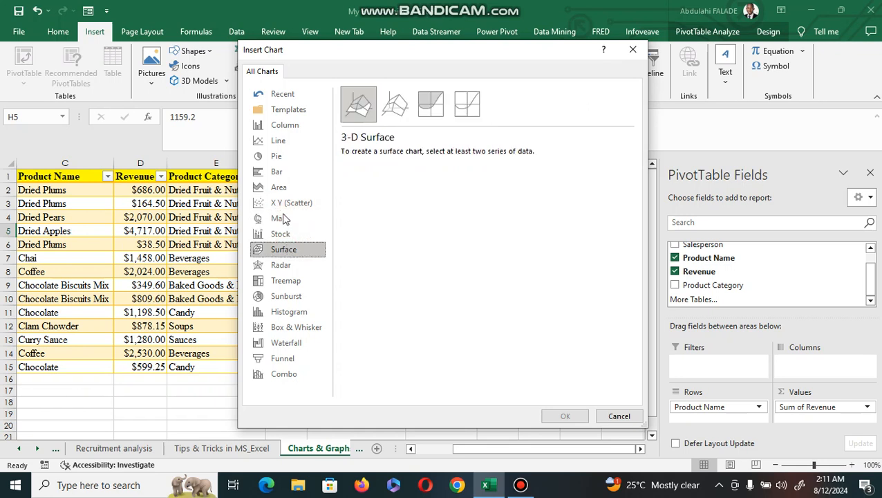
left_click(280, 131)
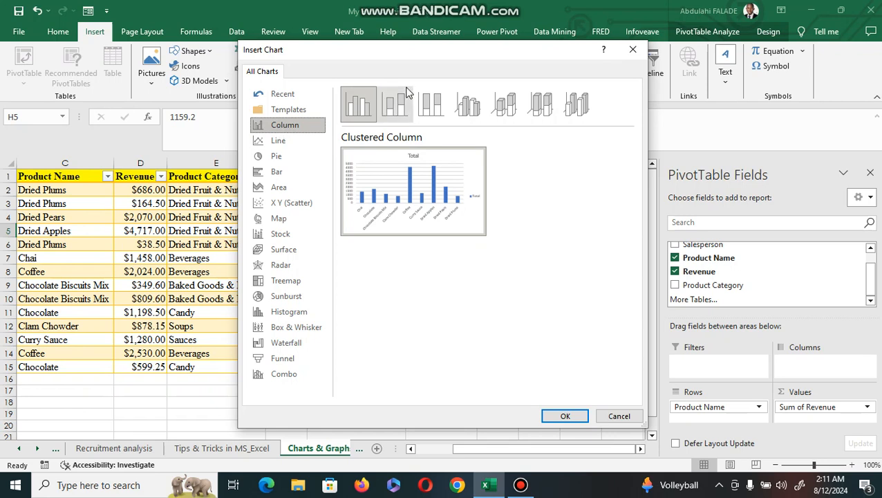
left_click(609, 418)
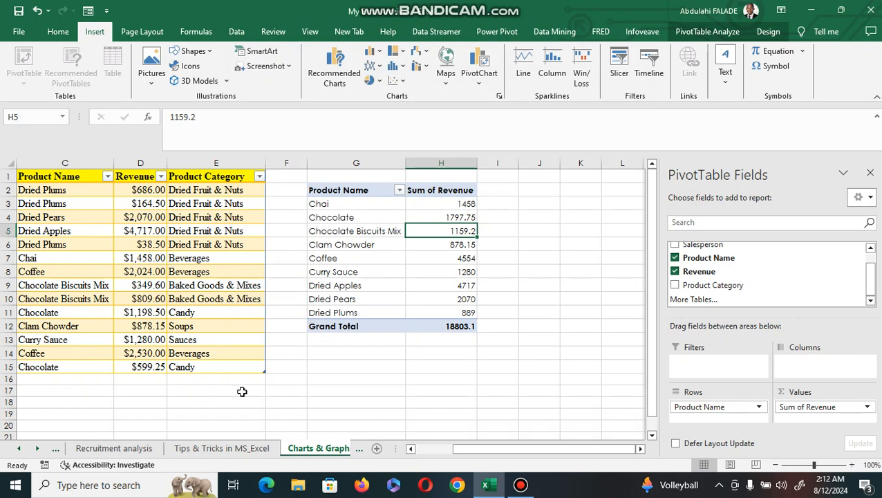
- Enter the label Bar chart in cell C17 below the sales table
left_click(61, 392)
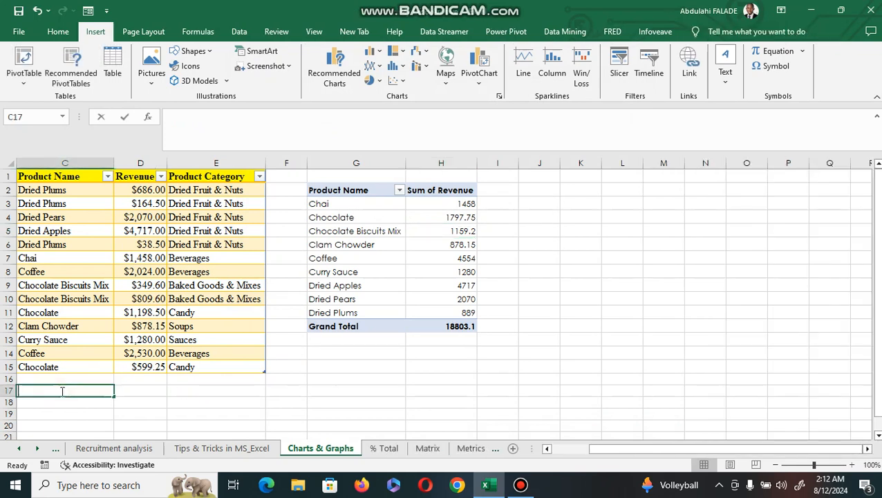
type("Barc chart")
key("Return")
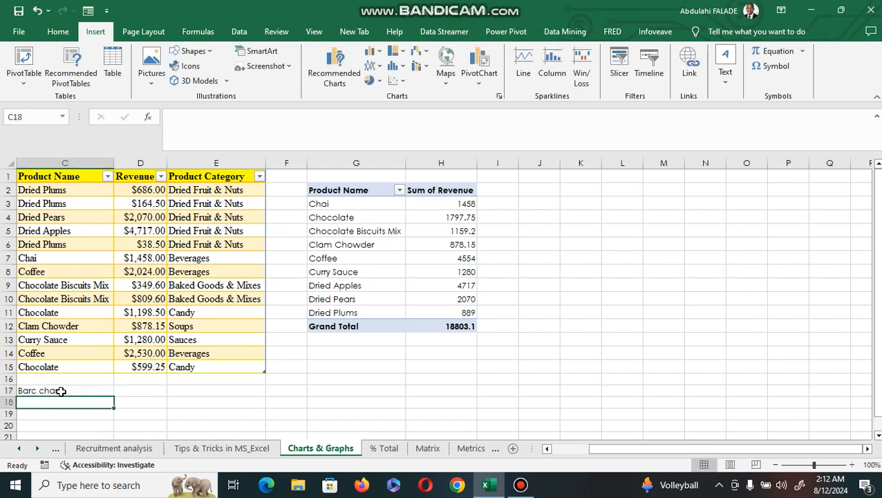
left_click(61, 392)
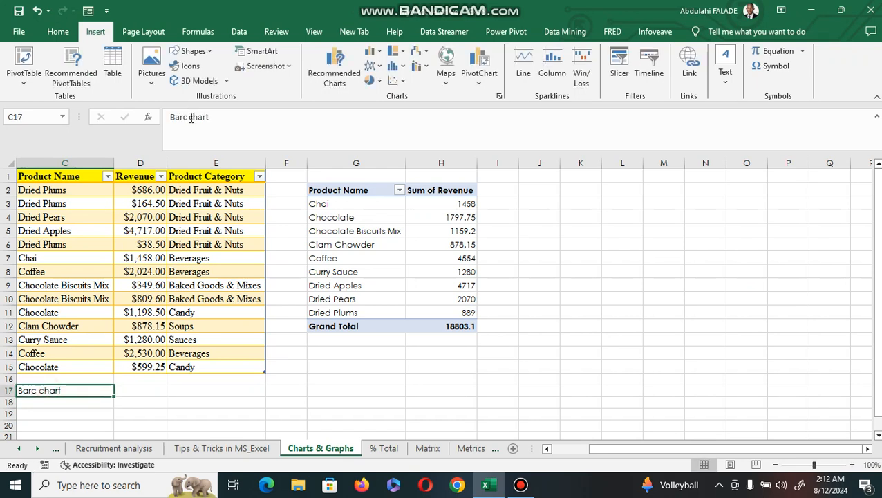
left_click(189, 118)
key("Delete")
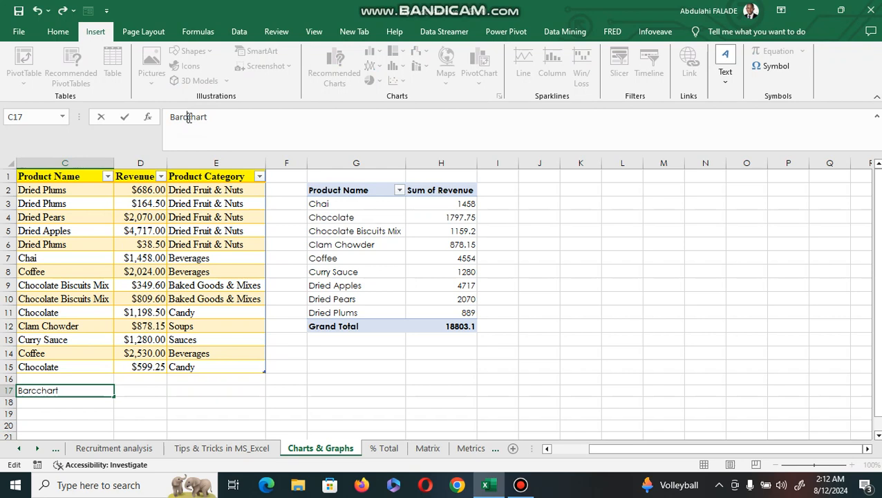
key("Delete")
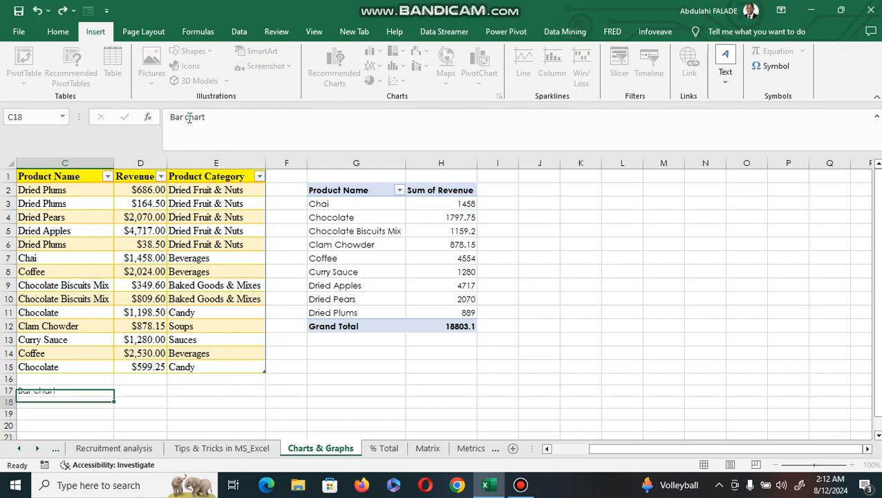
key("Return")
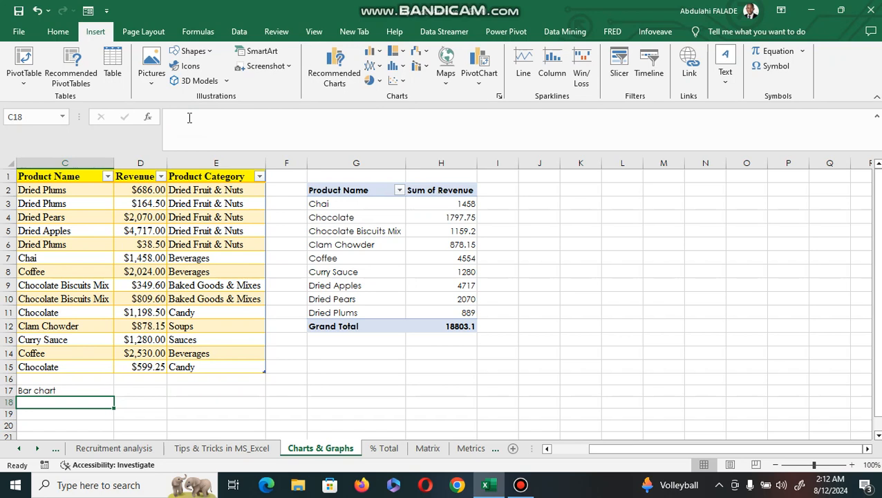
- Enter Pie Chart in cell C18 and Line graph in cell C19
type("Pie ")
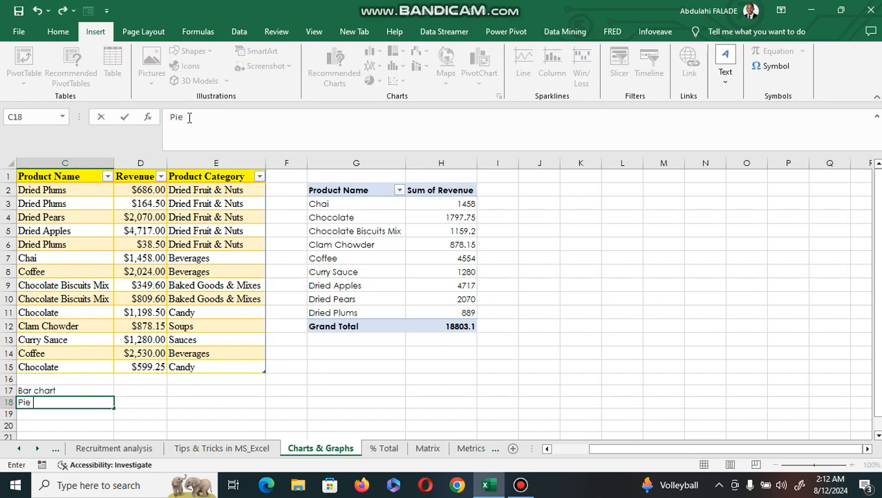
type("Charts")
key("Return")
type("Line graph")
key("Return")
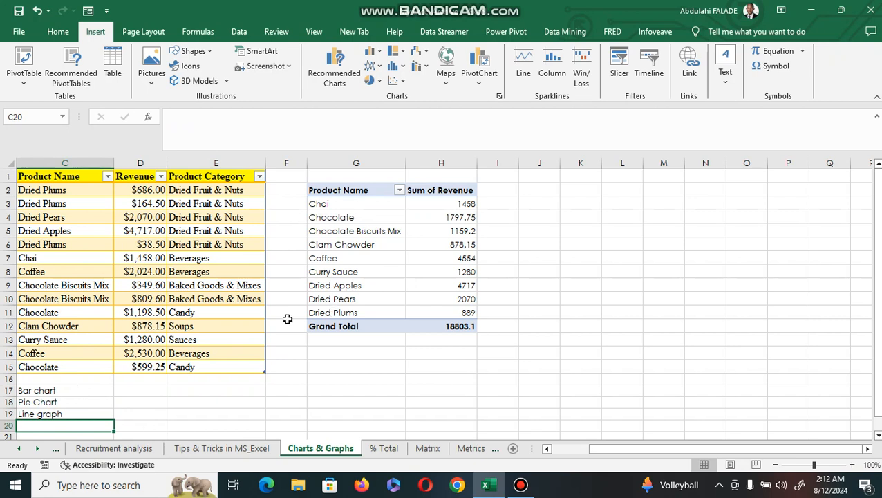
- Insert a Clustered Column PivotChart based on the product revenue PivotTable
left_click(355, 258)
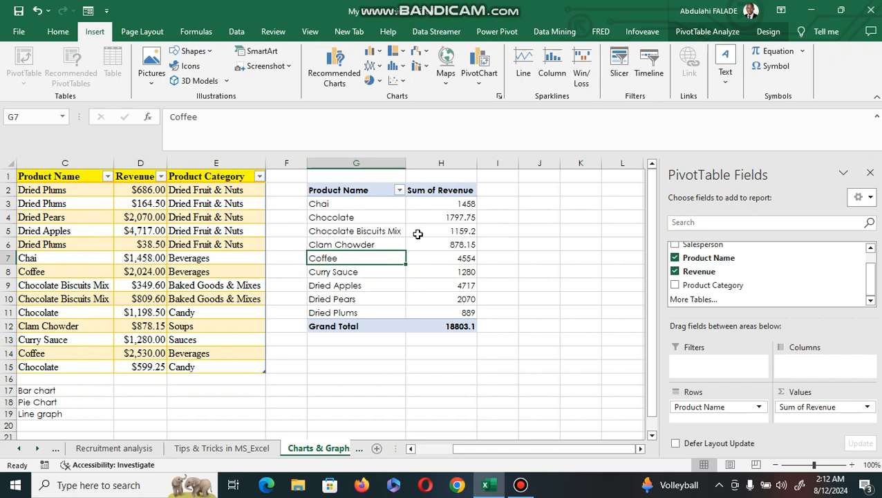
left_click(326, 75)
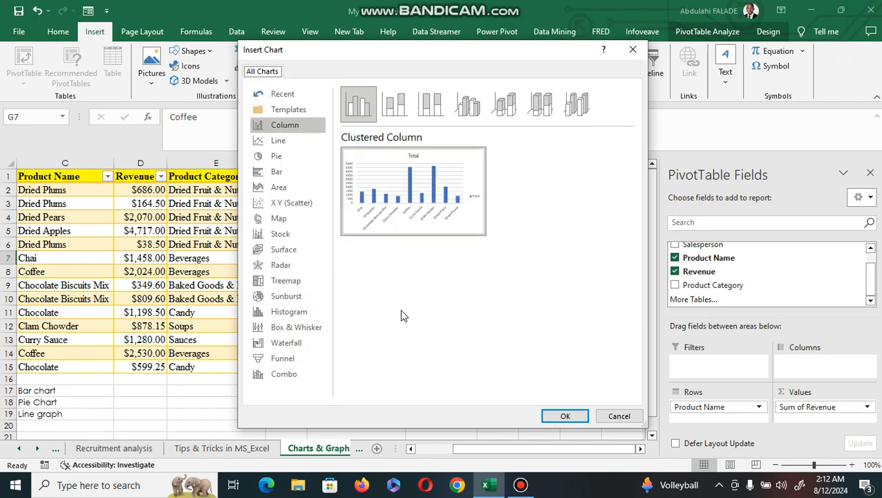
left_click(393, 109)
left_click(433, 110)
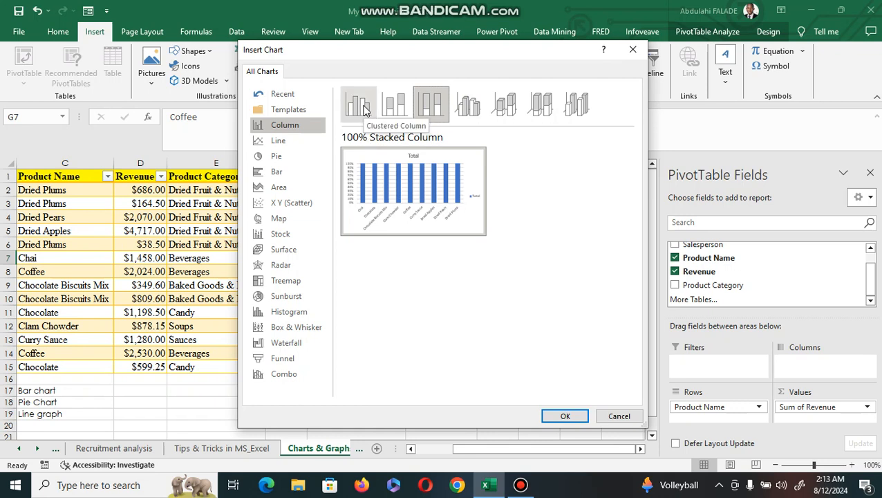
left_click(366, 111)
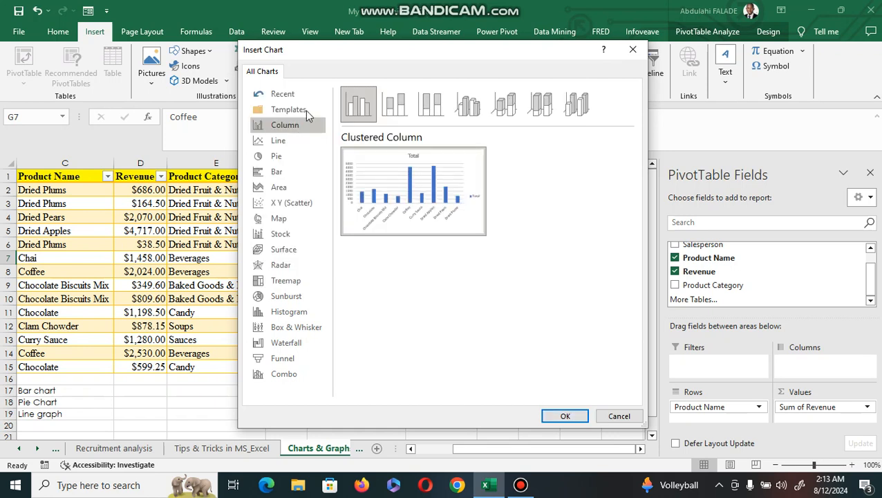
left_click(554, 416)
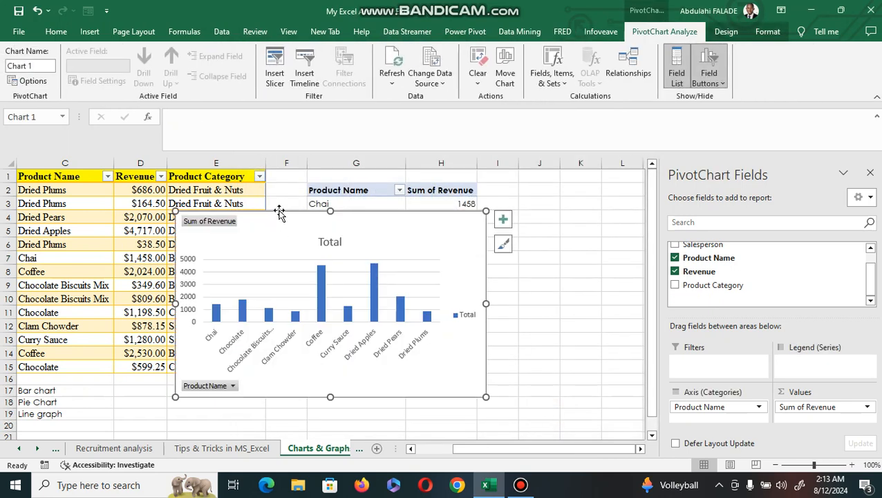
- Close the PivotChart field list and move the chart up beside the sales table, over about columns F to J from row 1
left_click_drag(276, 214, 108, 166)
left_click(870, 172)
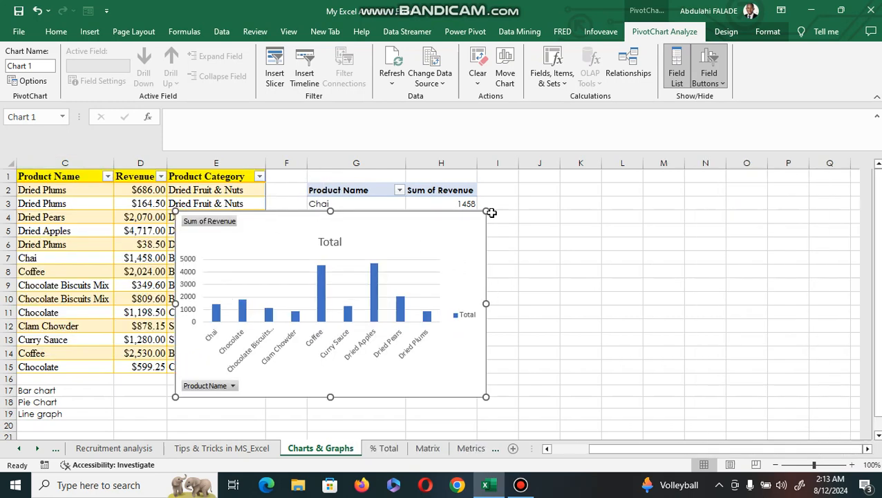
left_click_drag(364, 220, 449, 187)
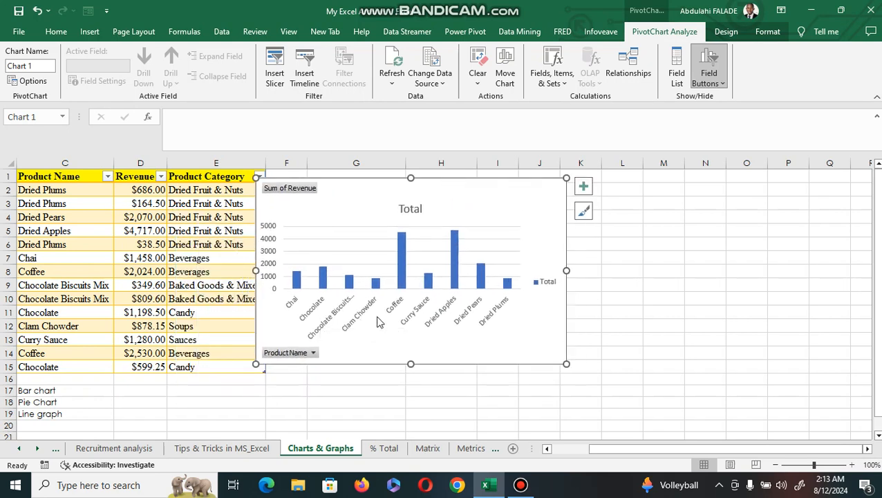
- Hide all field buttons on the PivotChart
right_click(290, 354)
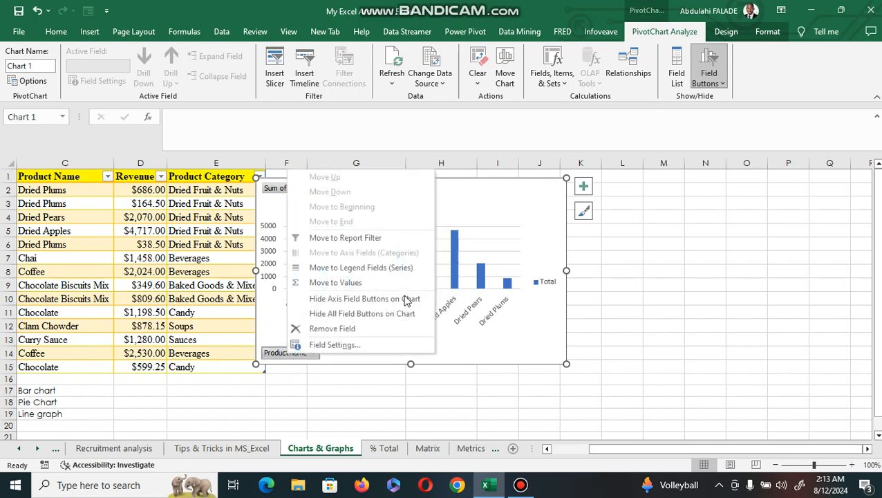
left_click(365, 313)
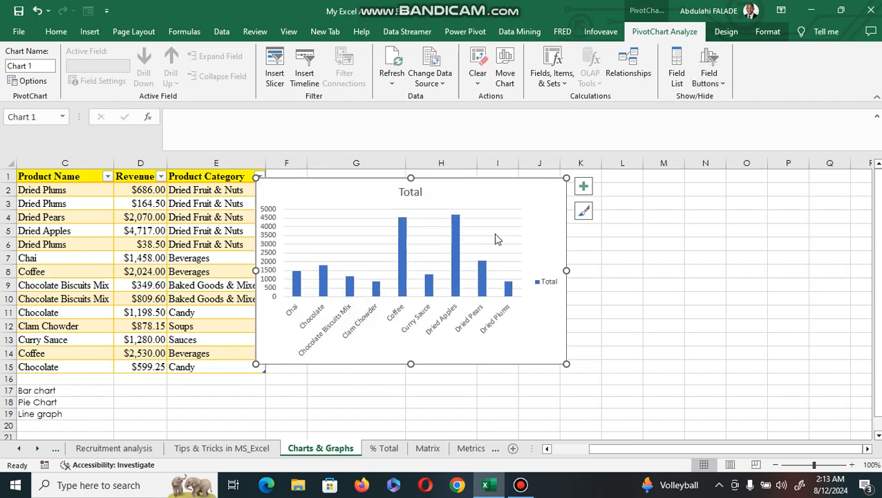
- Delete the vertical value axis and the legend from the chart
left_click(267, 241)
key("Delete")
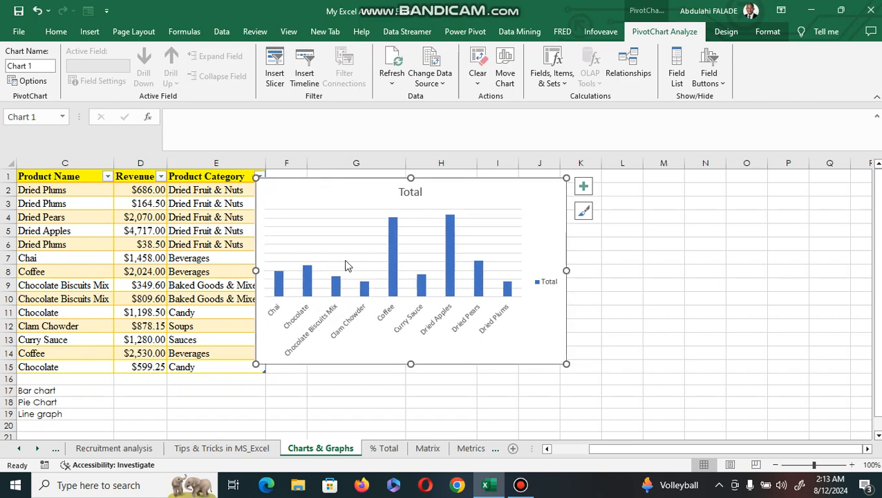
left_click(542, 281)
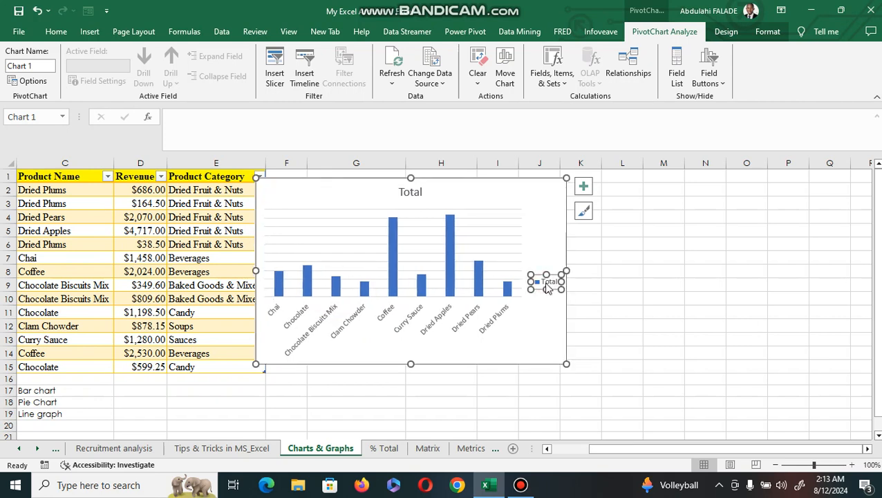
key("Delete")
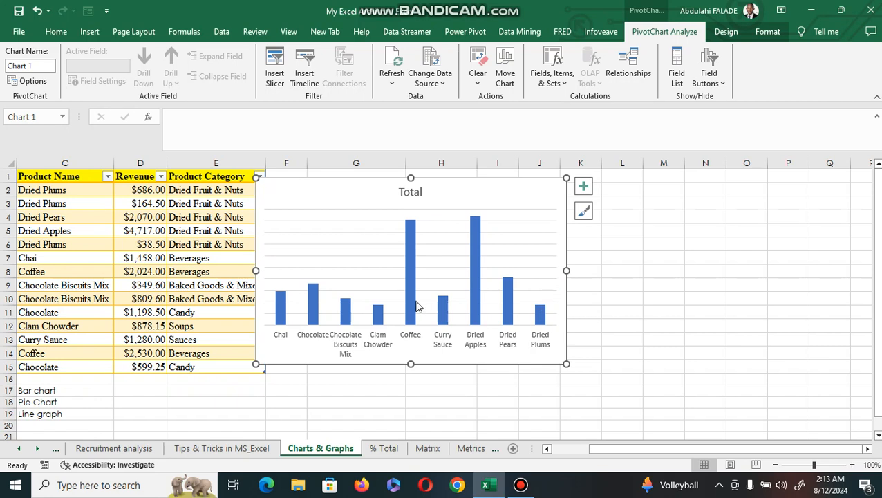
- Make the product name labels on the horizontal axis bold and remove the chart's gridlines
left_click(449, 342)
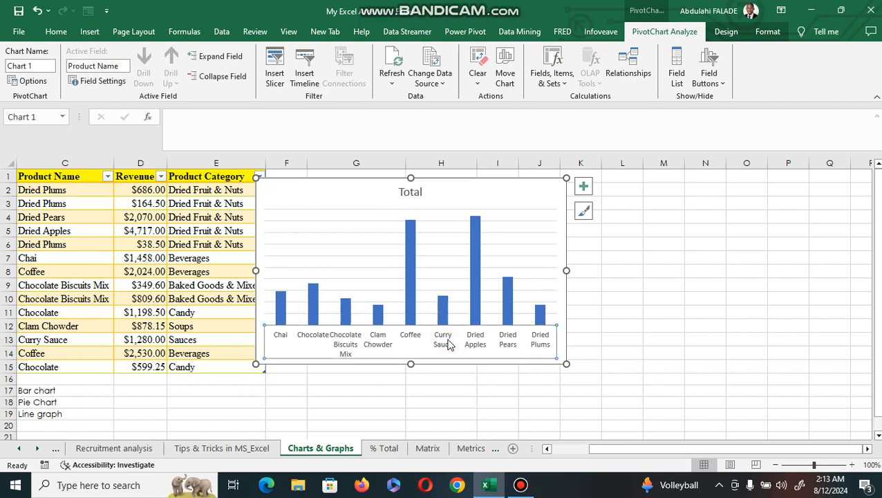
left_click(584, 187)
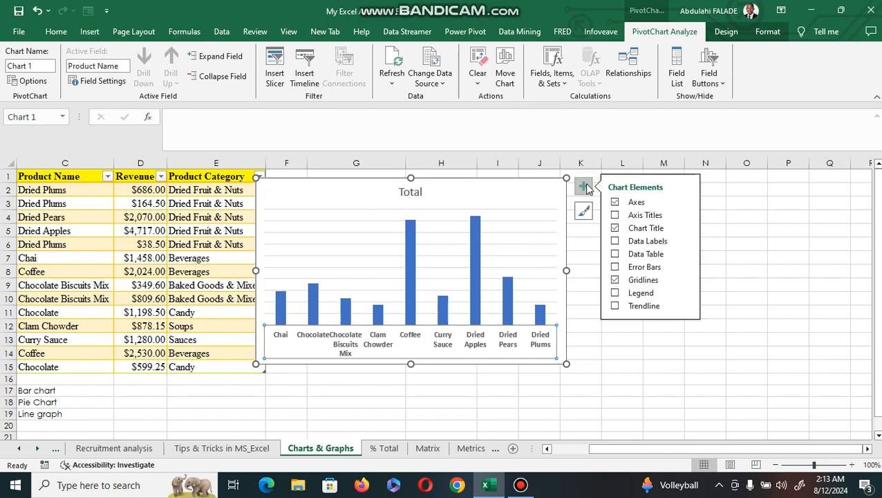
left_click(614, 279)
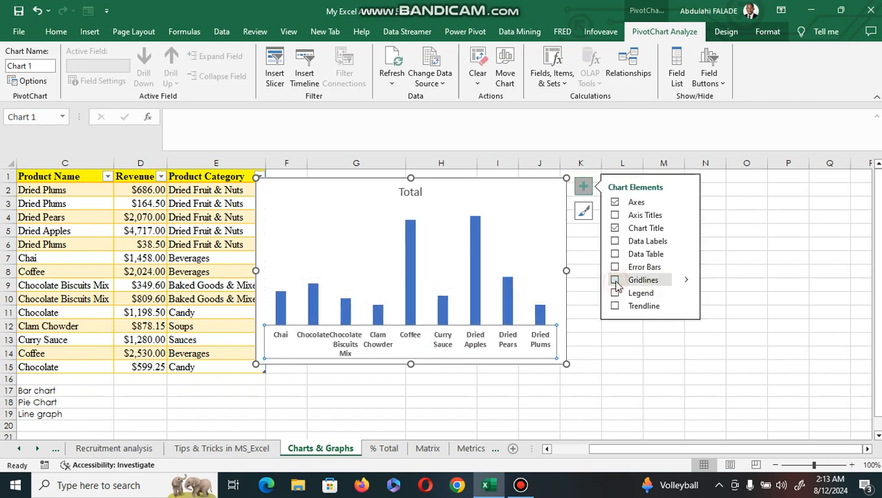
- Enlarge the PivotChart to reach about column L and row 18, and add data labels to its columns
left_click(566, 365)
left_click_drag(567, 365, 625, 407)
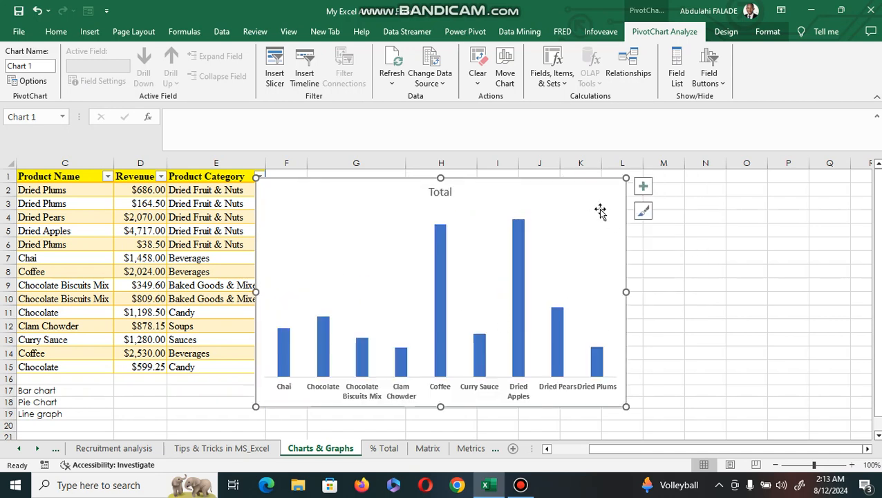
left_click(644, 188)
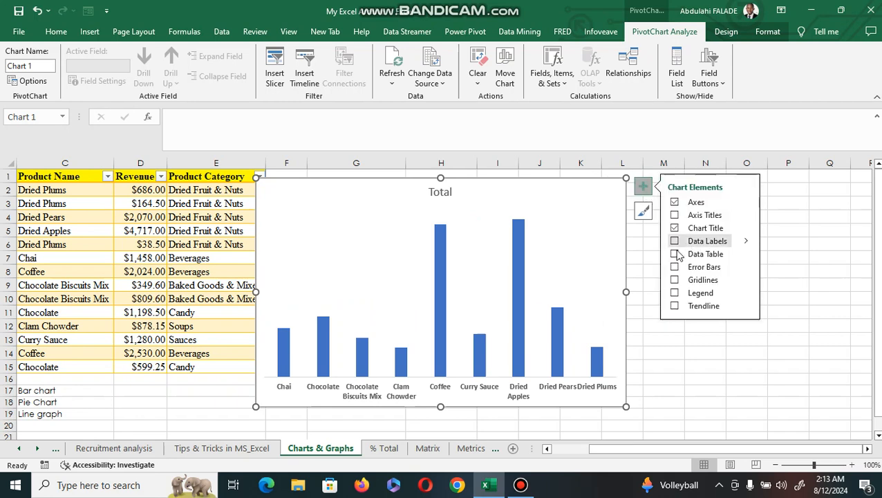
left_click(674, 242)
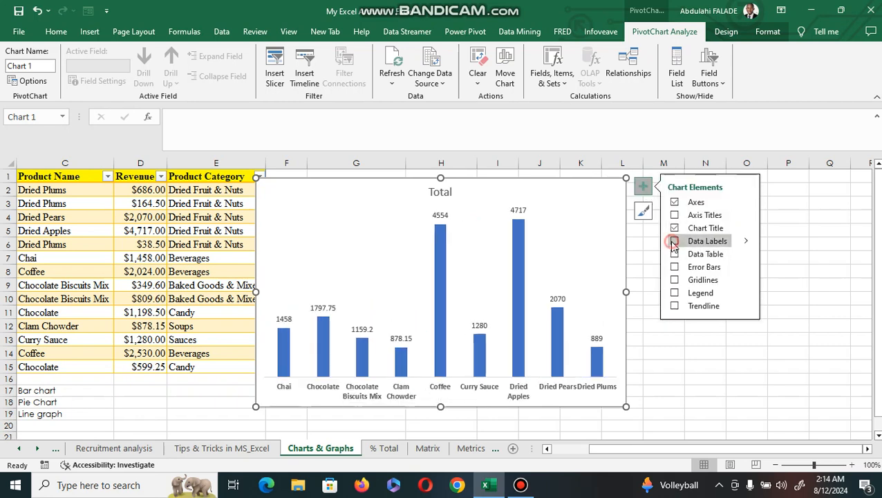
- Make the chart's data labels bold
left_click(521, 210)
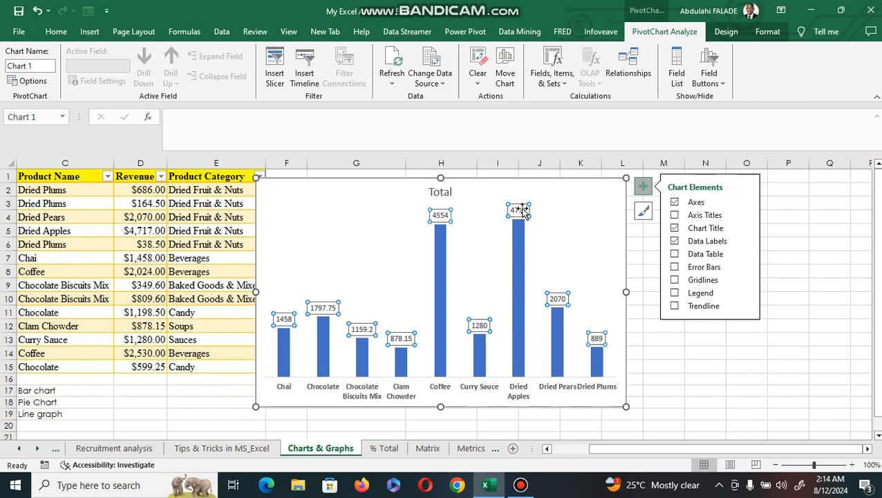
left_click(687, 360)
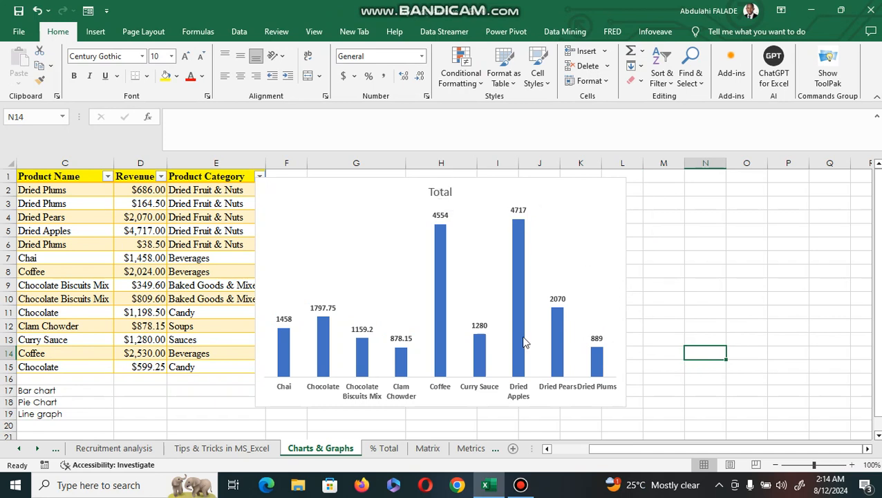
mouse_move(524, 341)
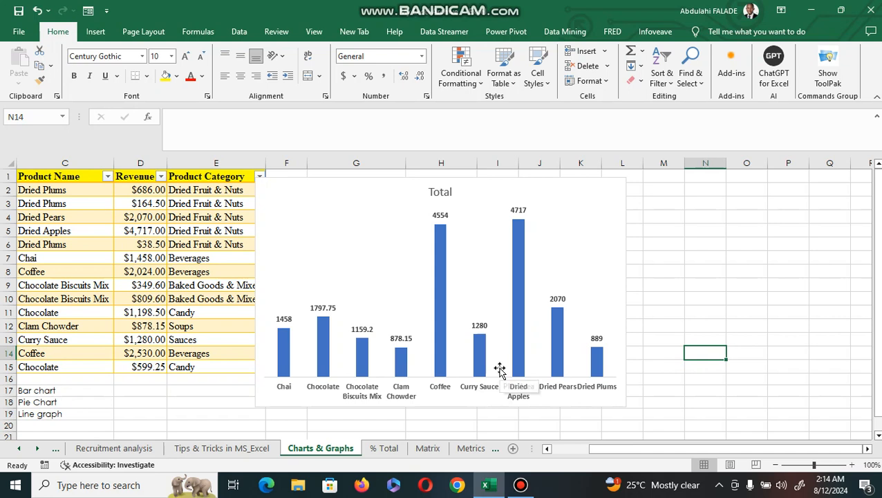
mouse_move(594, 360)
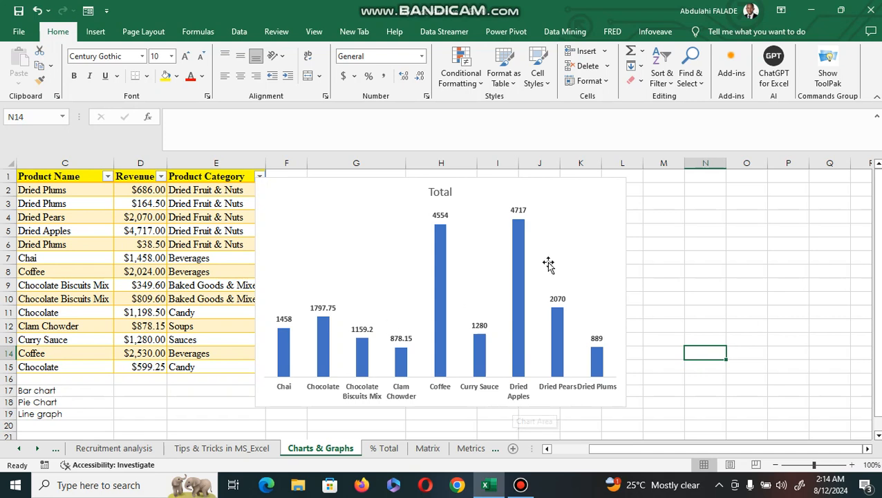
mouse_move(445, 355)
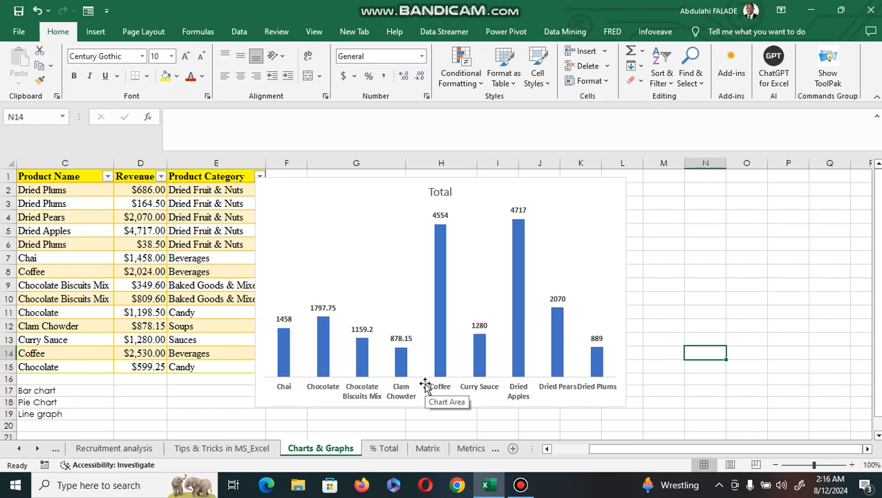
- Move the chart clear of the PivotTable so that it starts at about column J, row 1
left_click(539, 184)
mouse_move(539, 185)
left_mouse_down()
mouse_move(683, 207)
mouse_move(808, 179)
left_mouse_up()
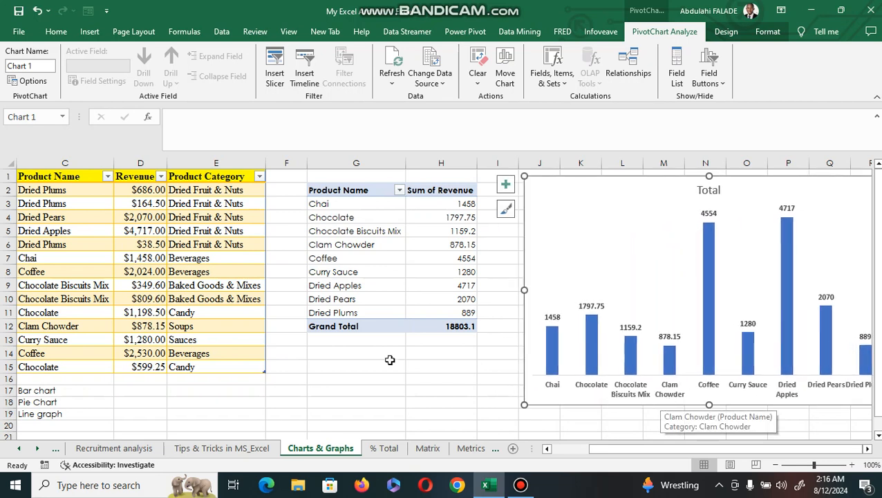
left_click(347, 353)
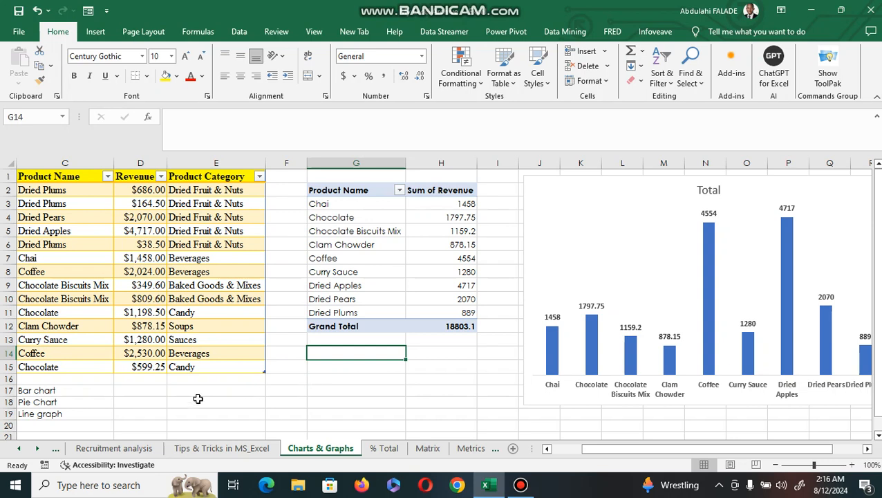
- Insert a new table column before Product Name and name its header Gender
left_click_drag(599, 450, 564, 449)
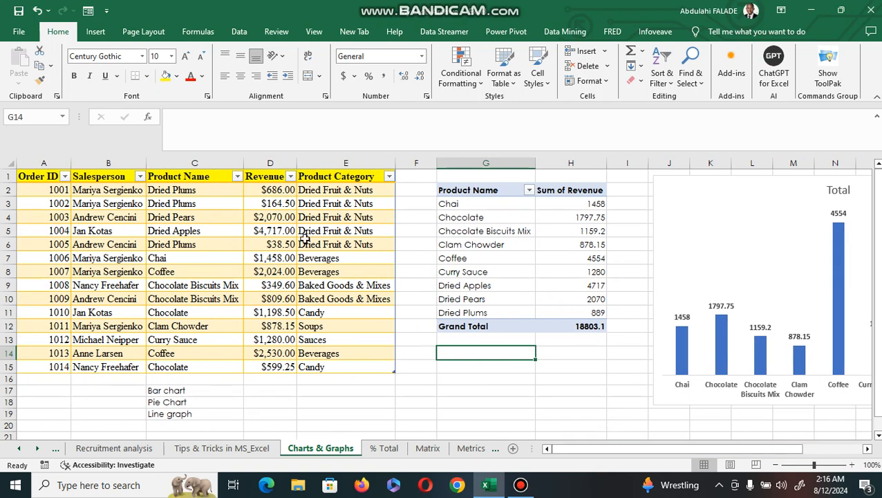
left_click(174, 163)
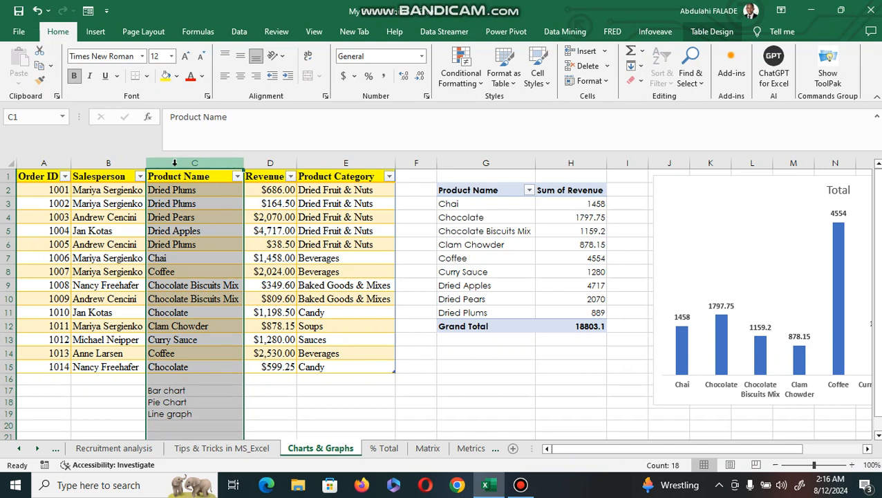
key("ctrl+shift+plus")
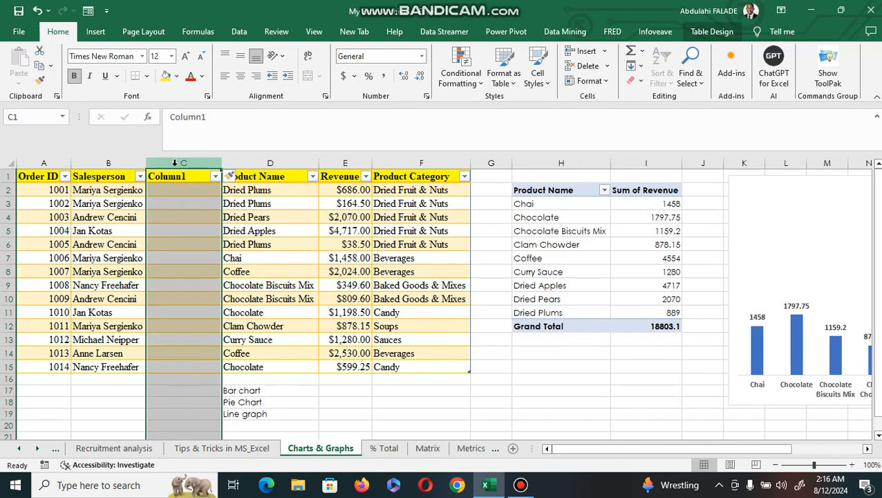
left_click(164, 177)
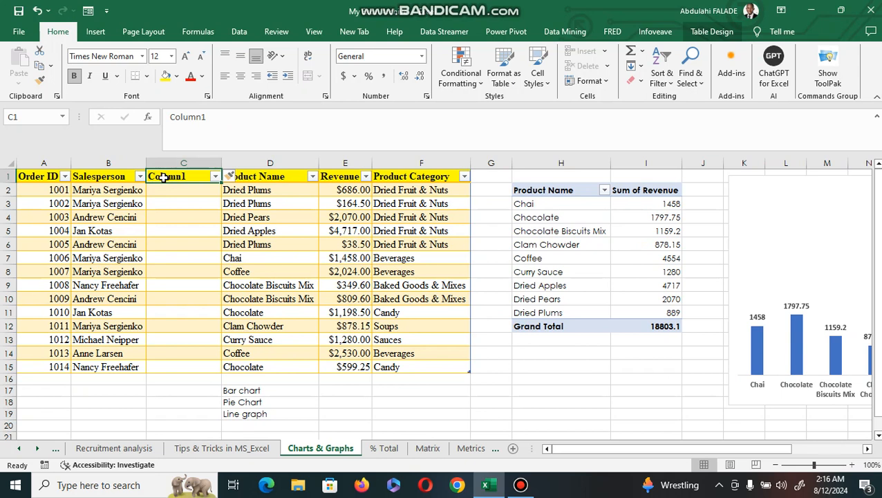
type("Gender")
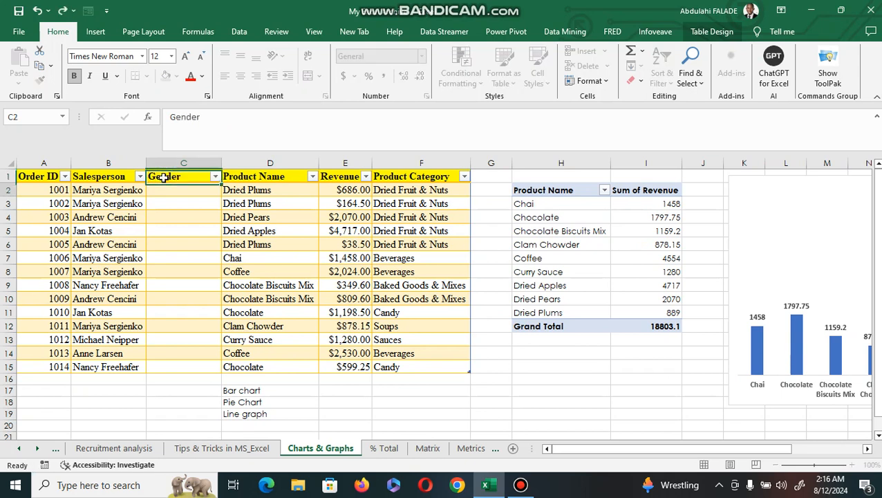
key("Return")
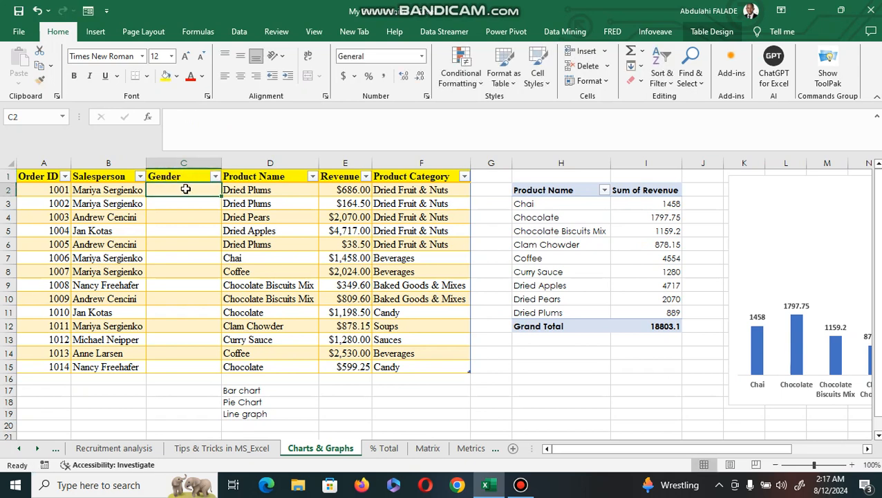
- Enter Male in the Gender column for orders 1001 to 1005, cells C2 to C6
type("Male")
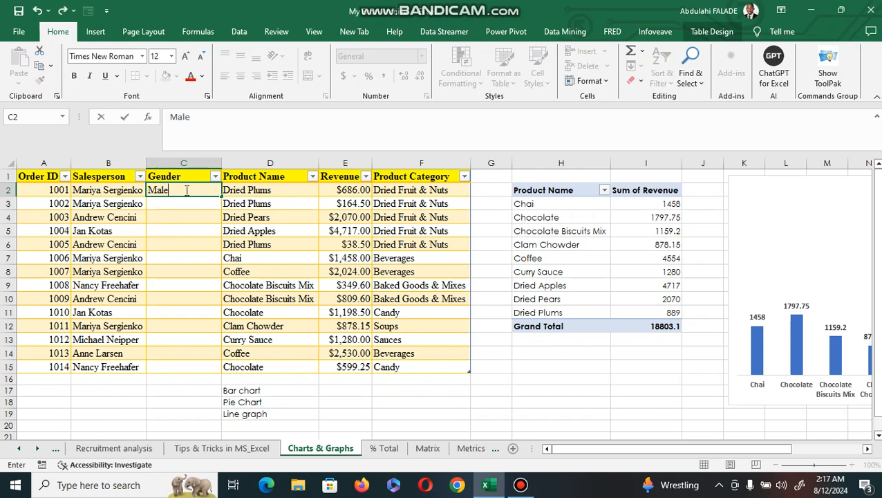
key("Return")
type("Male")
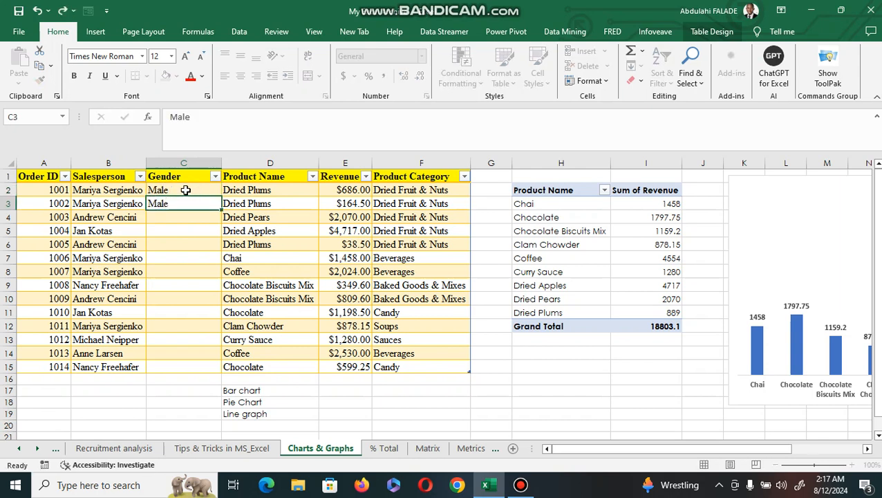
key("Return")
type("F")
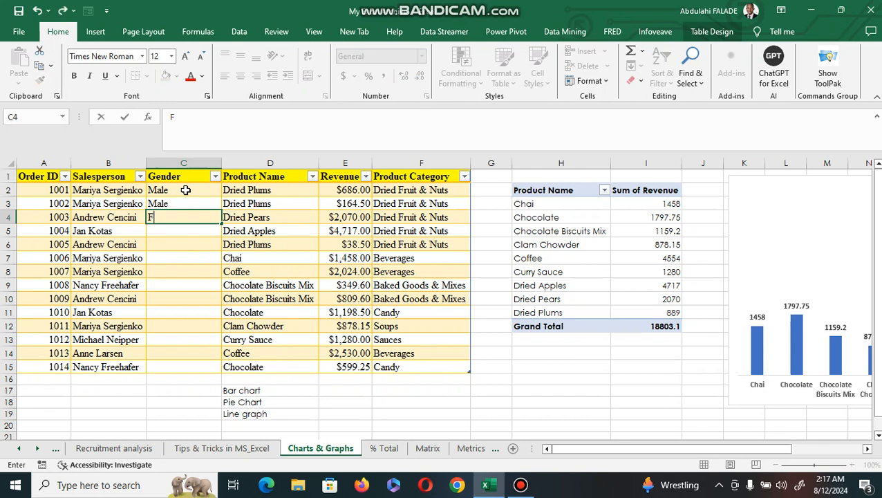
key("BackSpace")
type("Male")
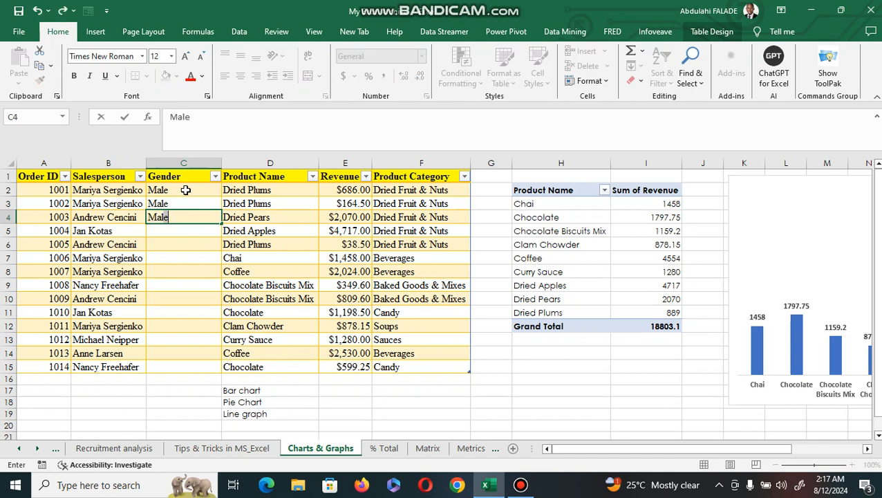
key("Return")
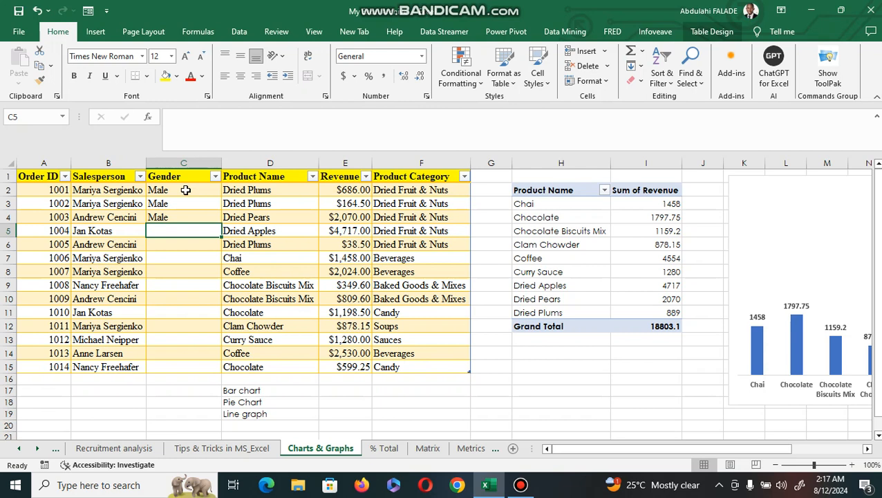
type("Male")
key("Return")
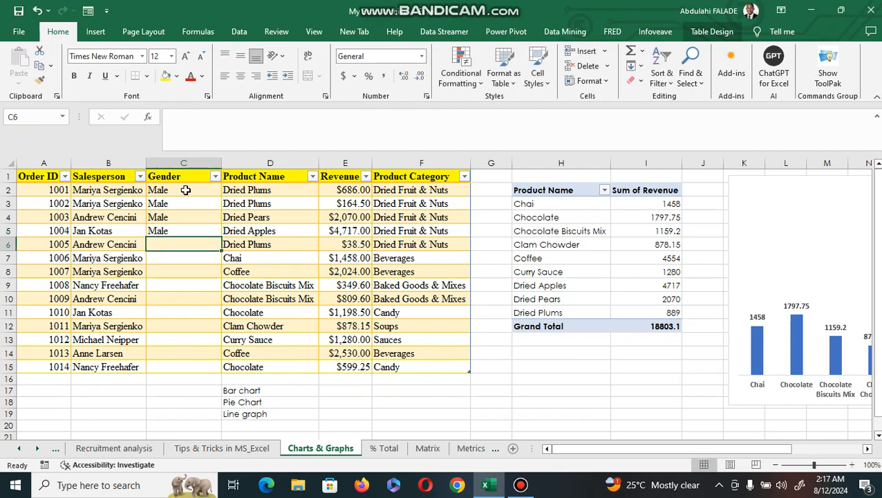
type("A")
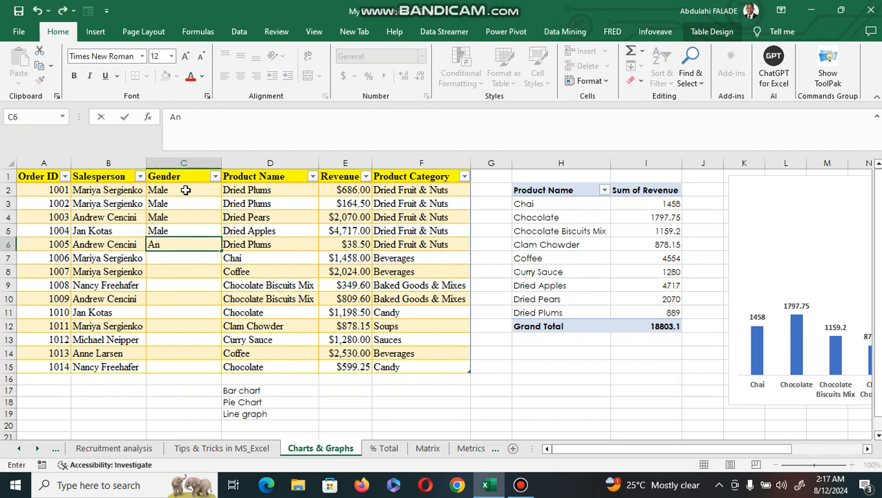
key("BackSpace")
type("Male")
key("Return")
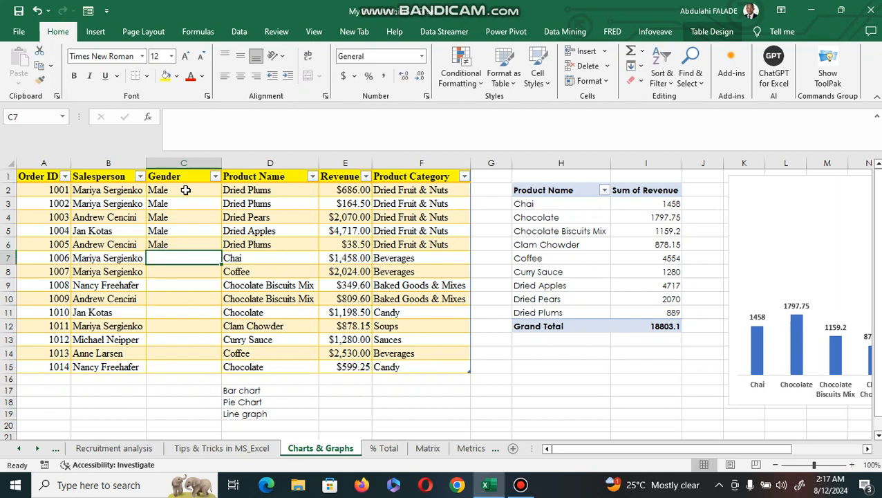
- Enter Female in the Gender column for orders 1006 to 1008, cells C7 to C9
type("Female")
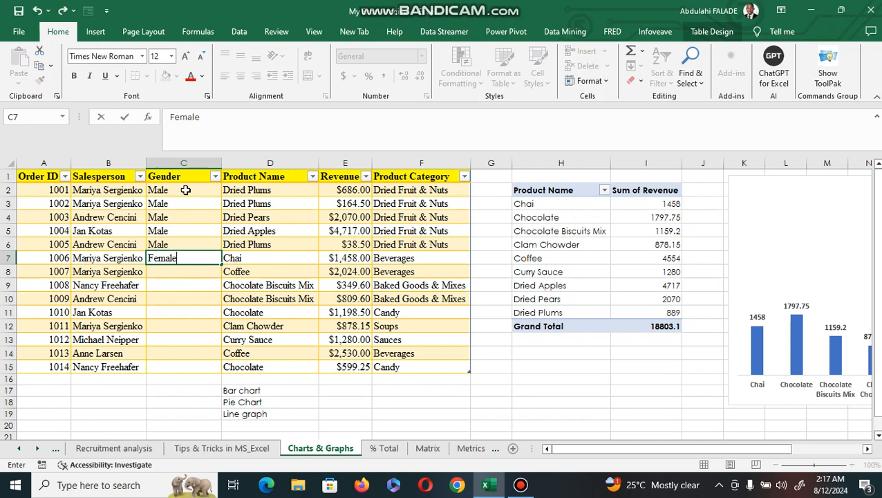
key("Return")
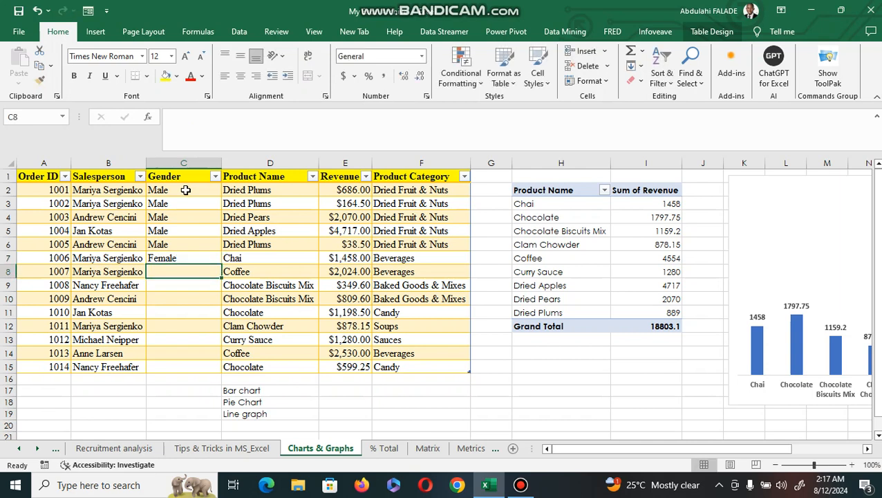
type("Fea")
key("BackSpace")
type("male")
key("Return")
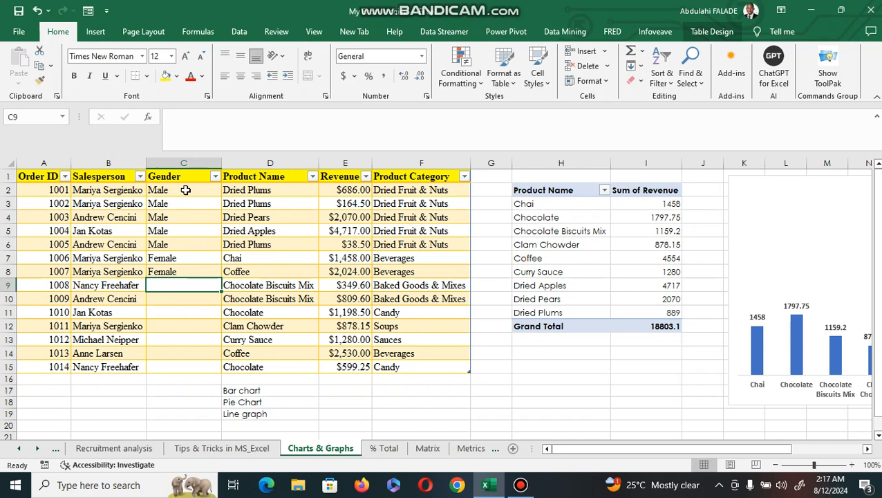
type("G")
key("BackSpace")
type("Female")
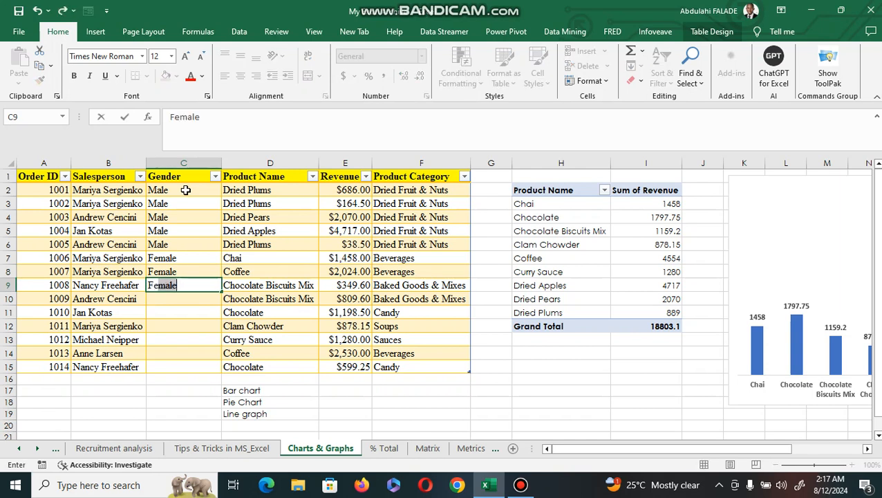
key("Return")
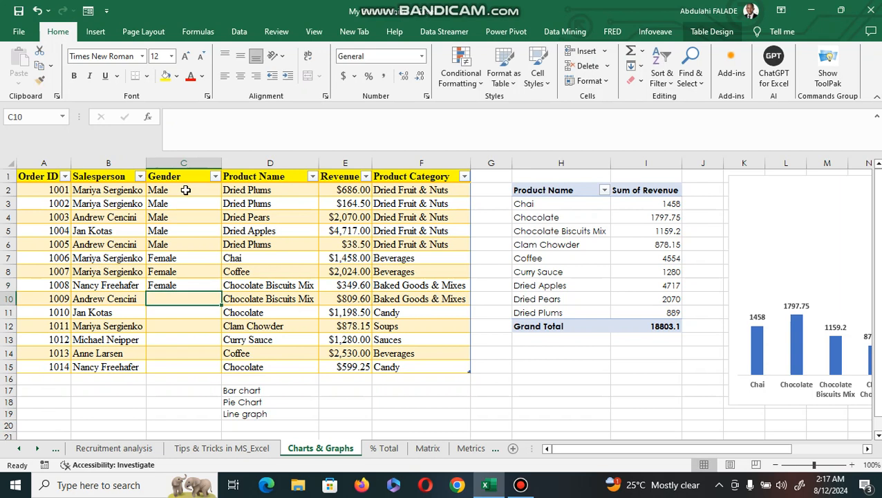
- Enter Male in Gender cells C10 and C11, and Female in C12
type("Male")
key("Return")
type("Male")
key("Return")
type("female")
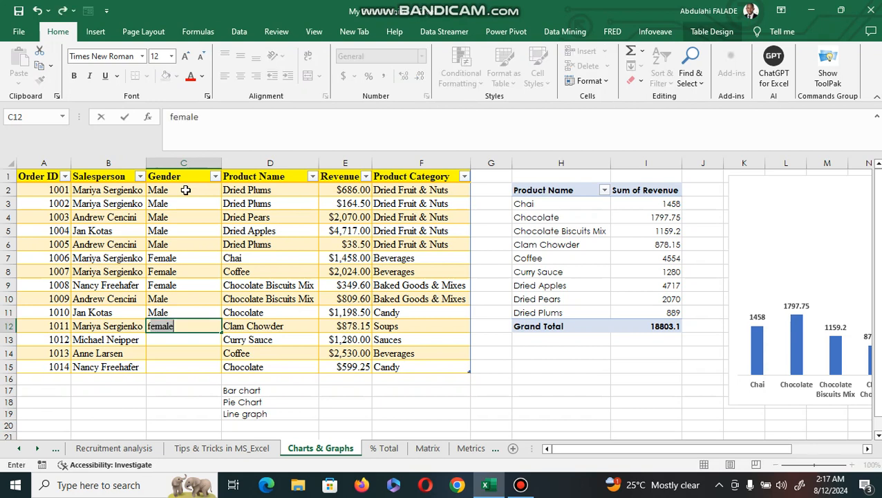
key("Return")
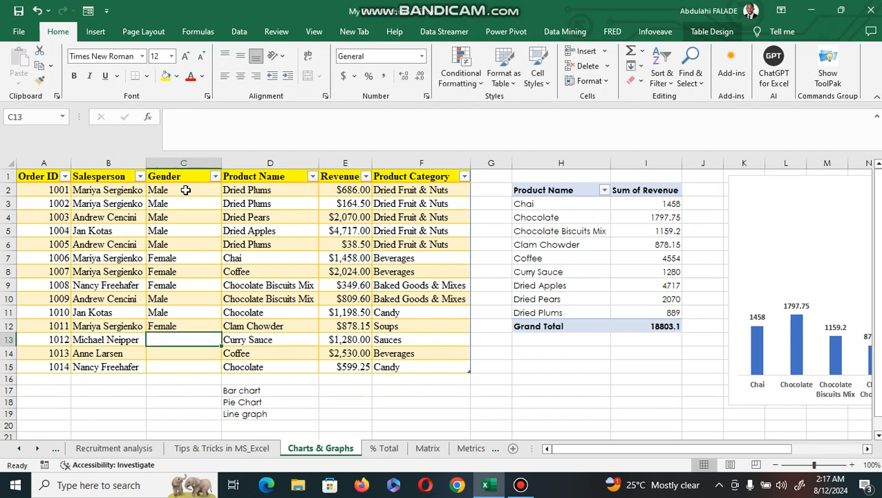
- Complete the Gender column with Male in C13 and Female in C14 and C15
type("Male")
key("Return")
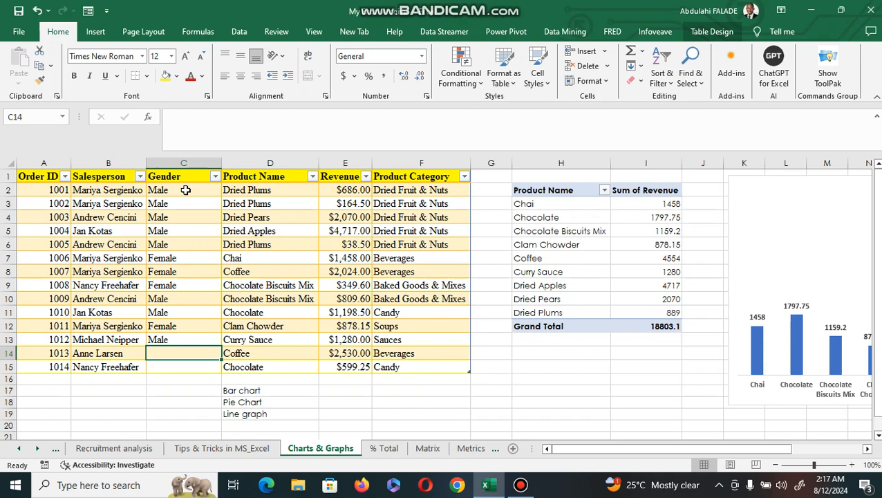
type("female")
key("Return")
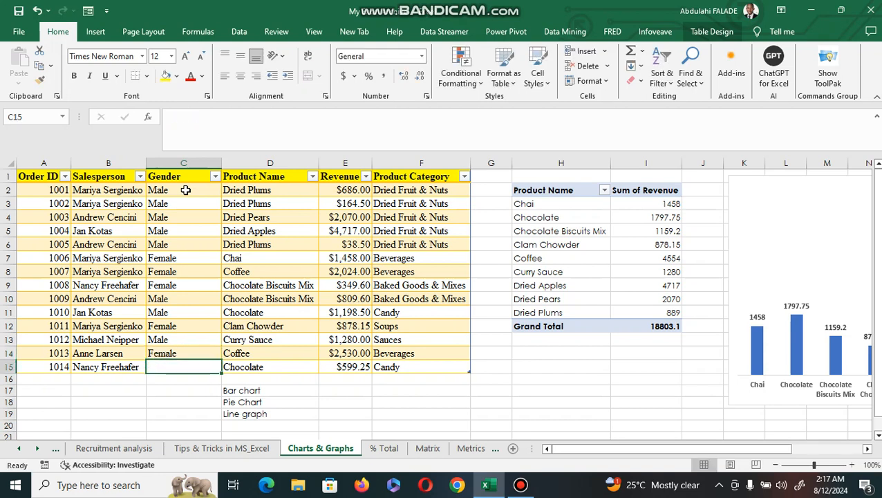
type("Female")
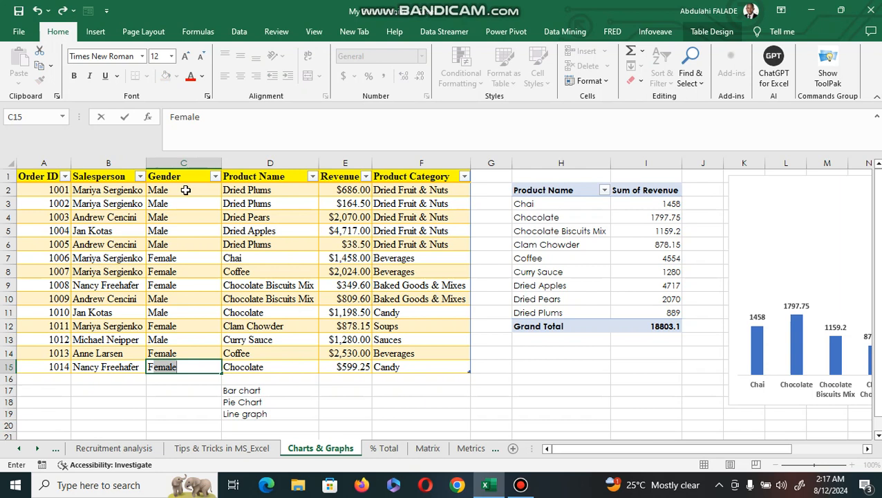
key("Return")
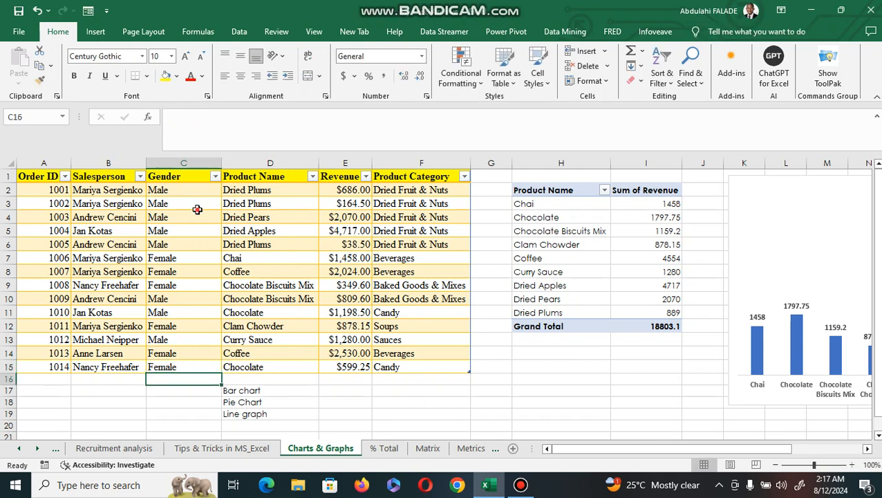
- Select the Sum of Revenue cell for Chocolate Biscuits Mix in the PivotTable
left_click(198, 208)
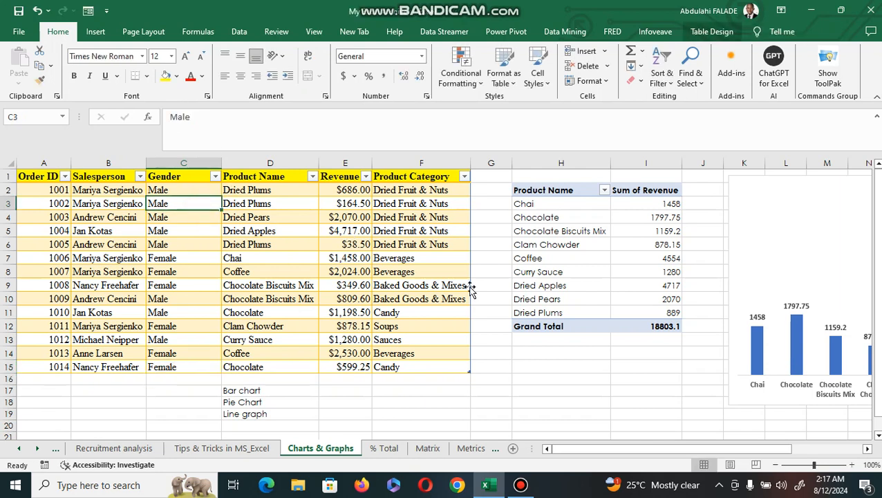
left_click(868, 449)
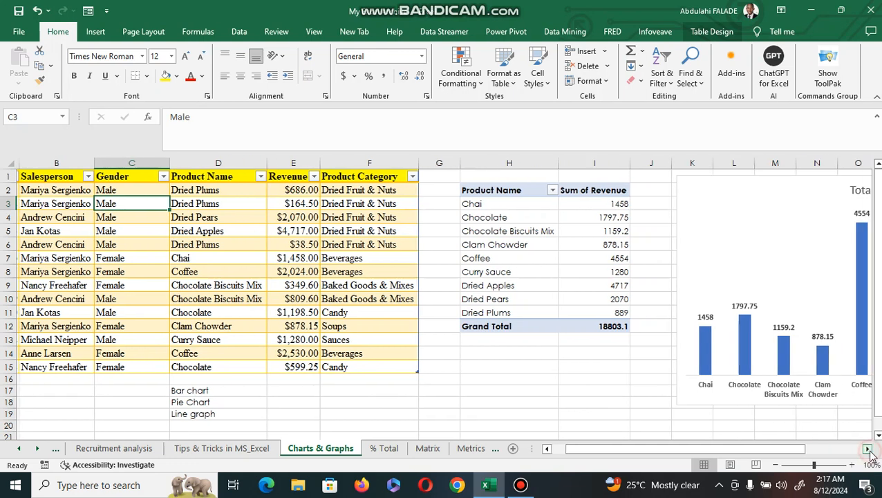
left_click(868, 449)
left_click(711, 263)
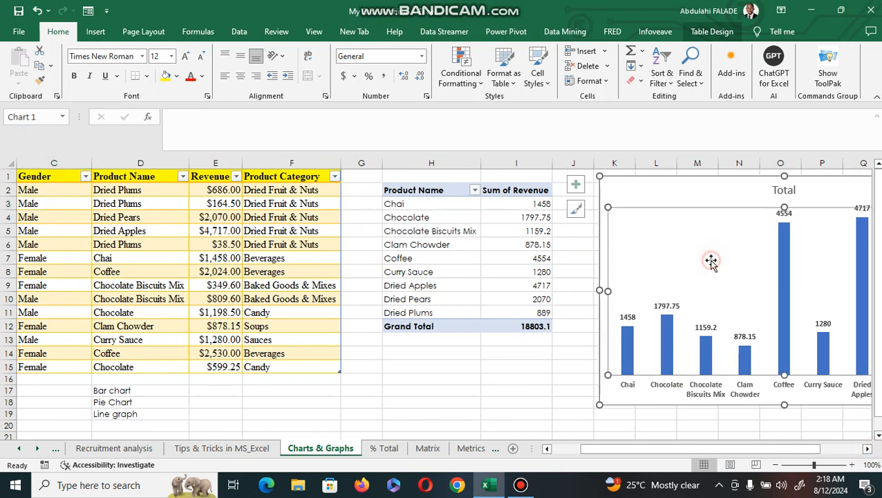
left_click(494, 231)
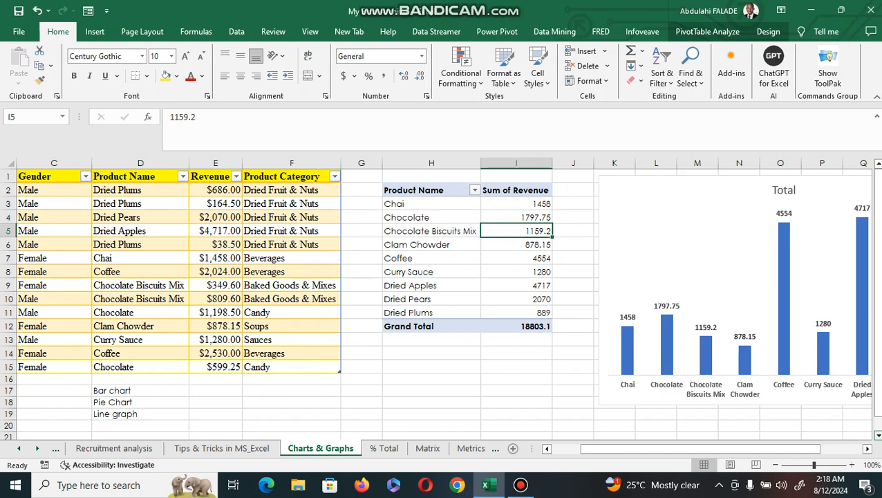
left_click(868, 449)
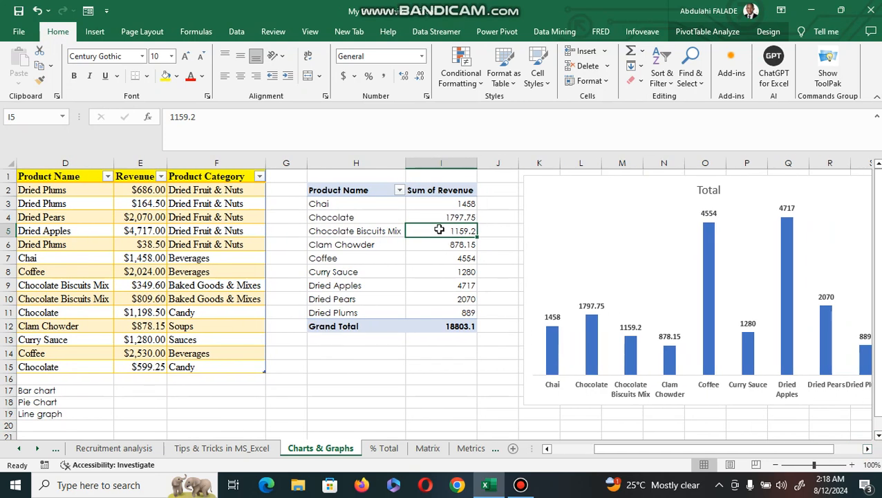